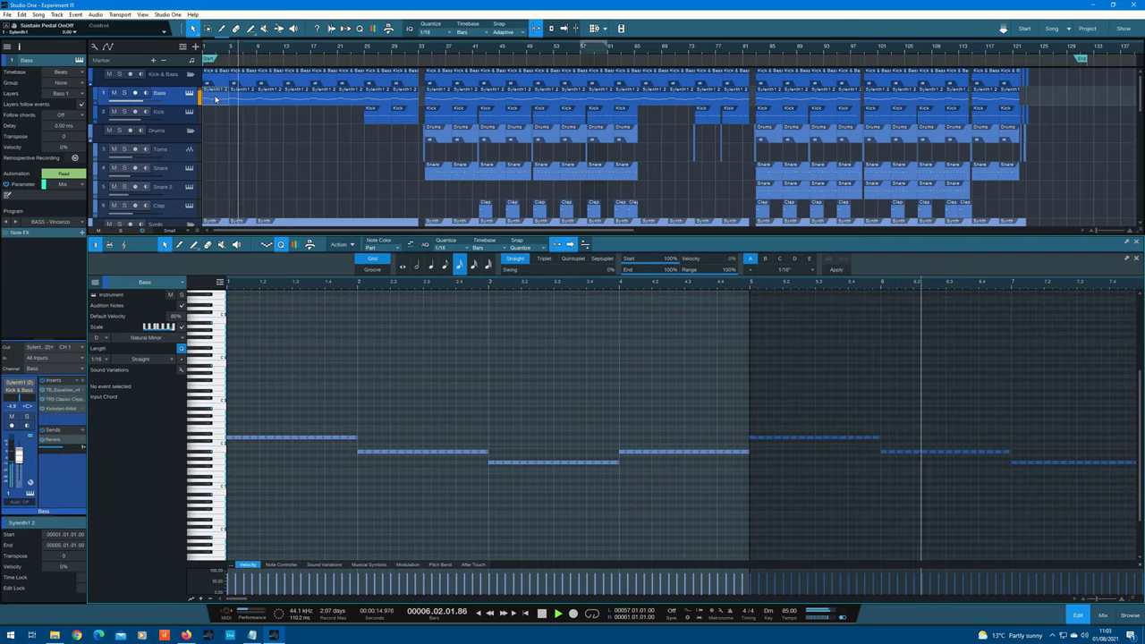
- Close the Bass note editor and inspect the instruments on the Bass, Intro Melody and Arp 1 tracks
left_click(1134, 243)
left_click(189, 93)
left_click(188, 93)
left_click(189, 93)
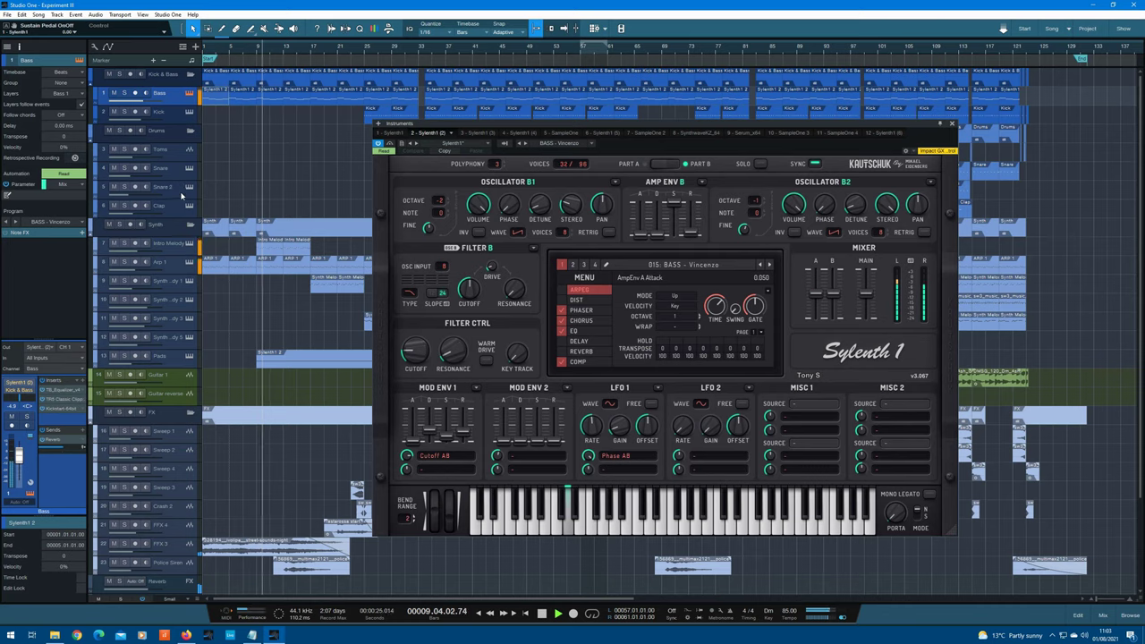
left_click(189, 243)
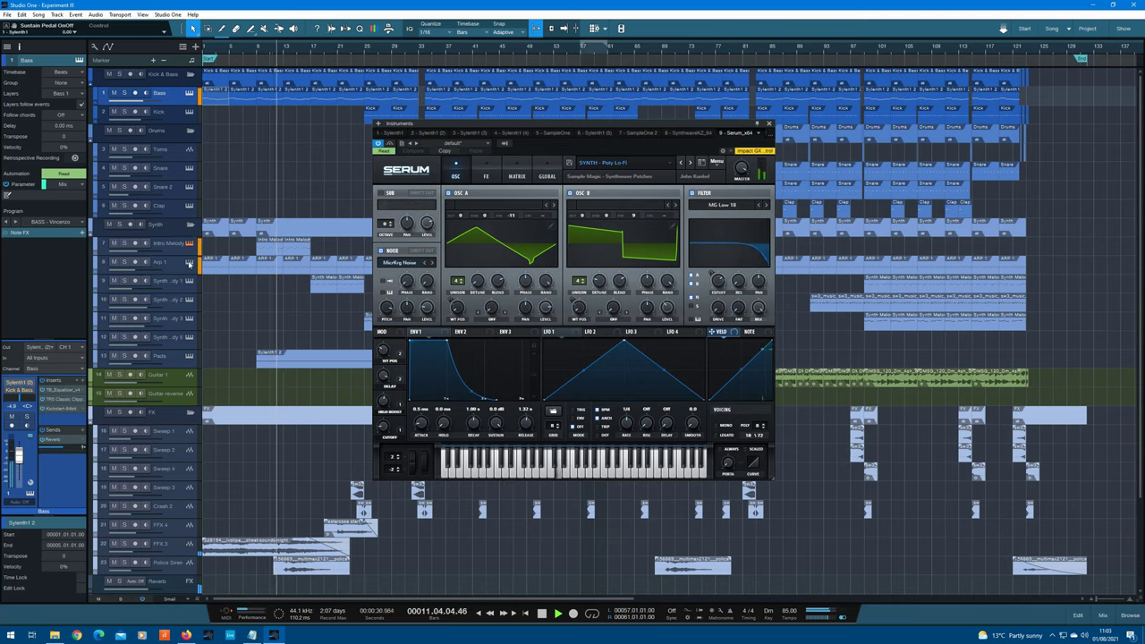
left_click(189, 262)
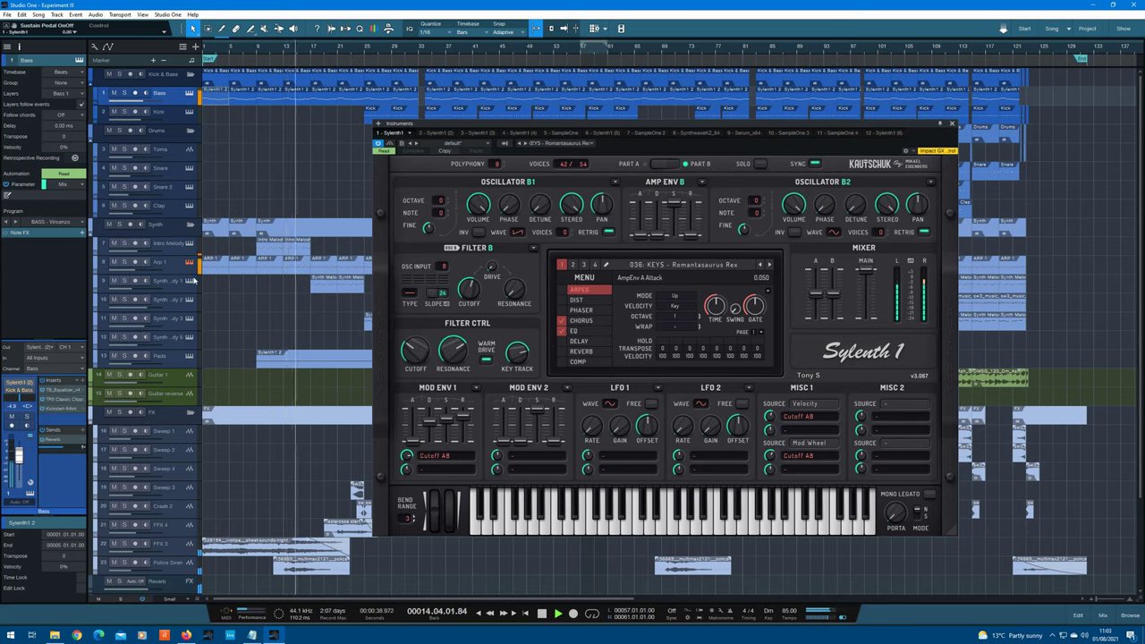
left_click(952, 125)
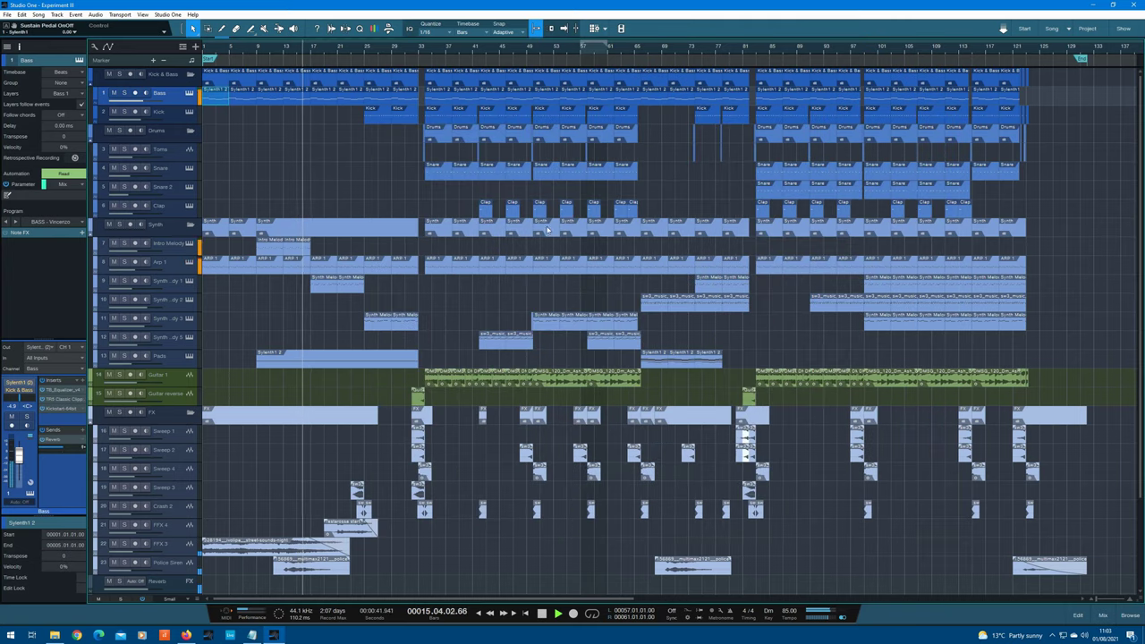
- Examine the notes of the Intro Melody, Arp 1 and Synth Melody 1 clips in the note editor, then close it
double_click(290, 249)
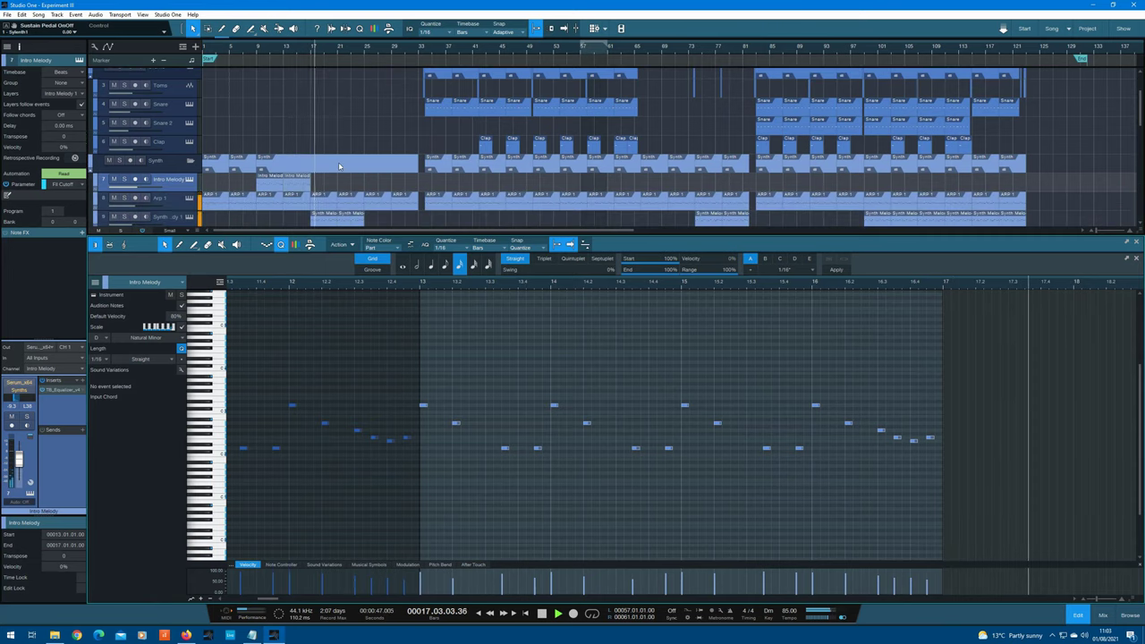
scroll(305, 203, "down", 2)
left_click(290, 203)
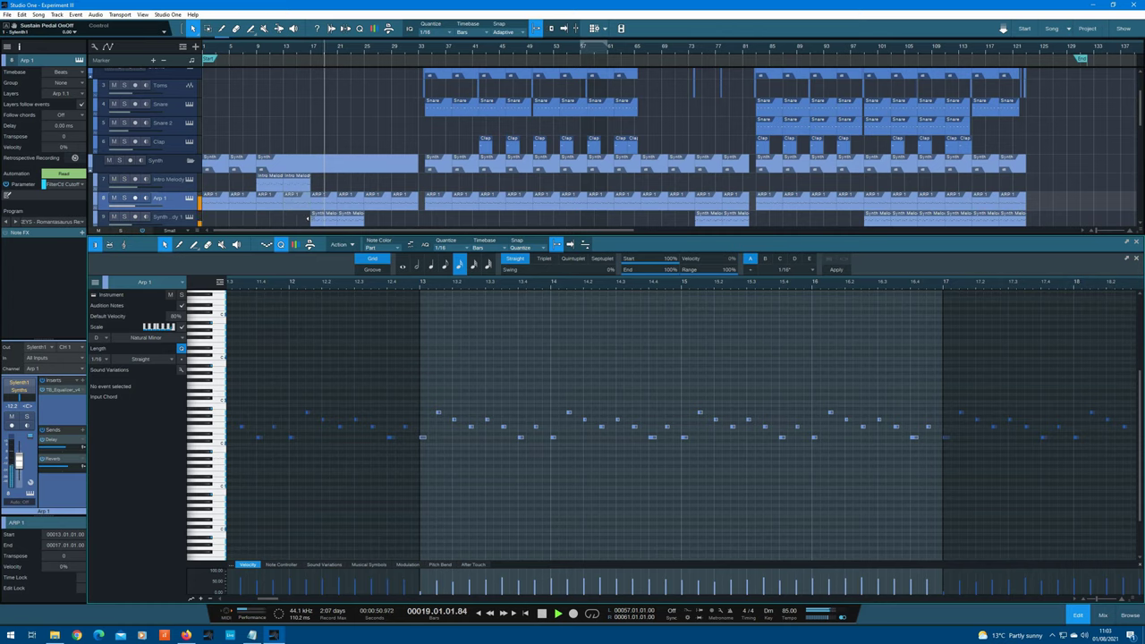
left_click(320, 219)
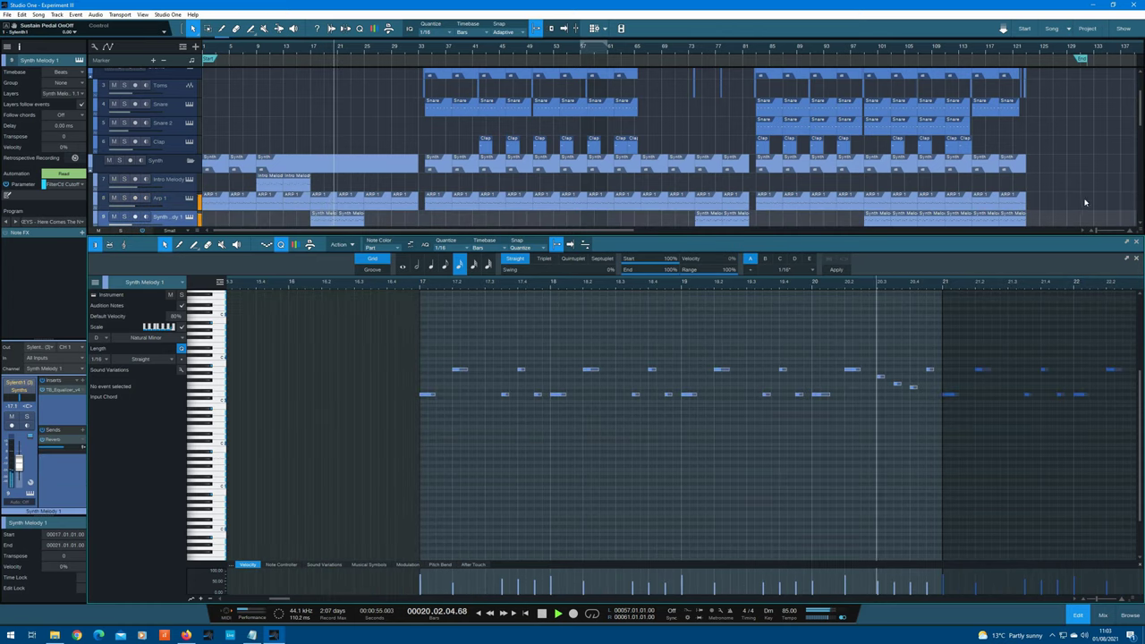
left_click(1135, 242)
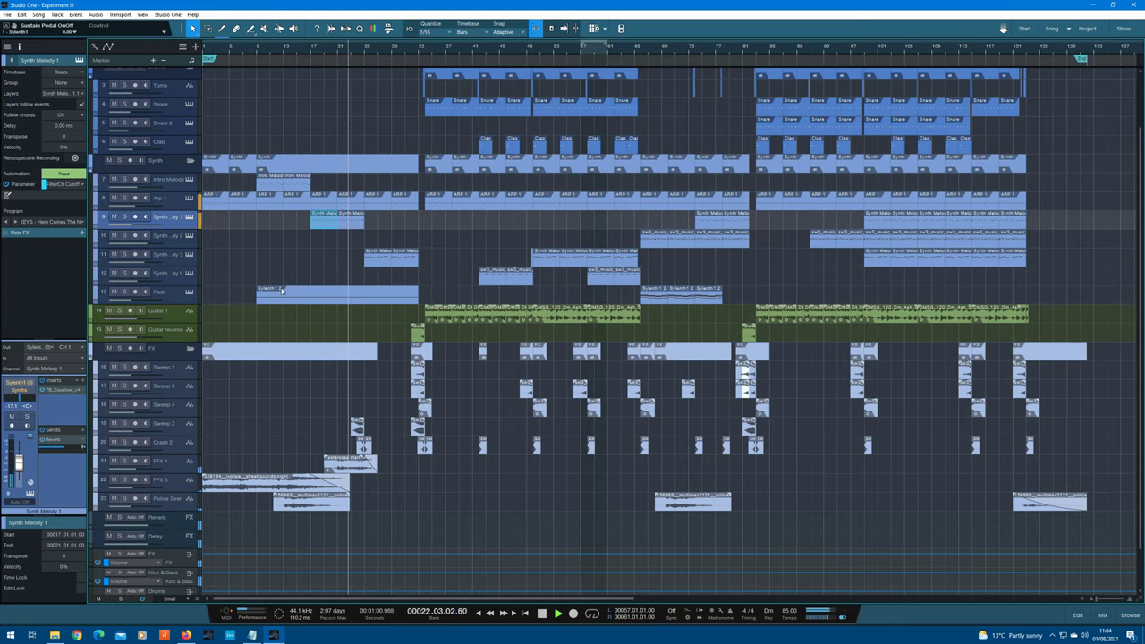
- Inspect the Pads instrument, followed by the Synth Melody 3 instrument and the notes of its clip at bar 25
left_click(190, 293)
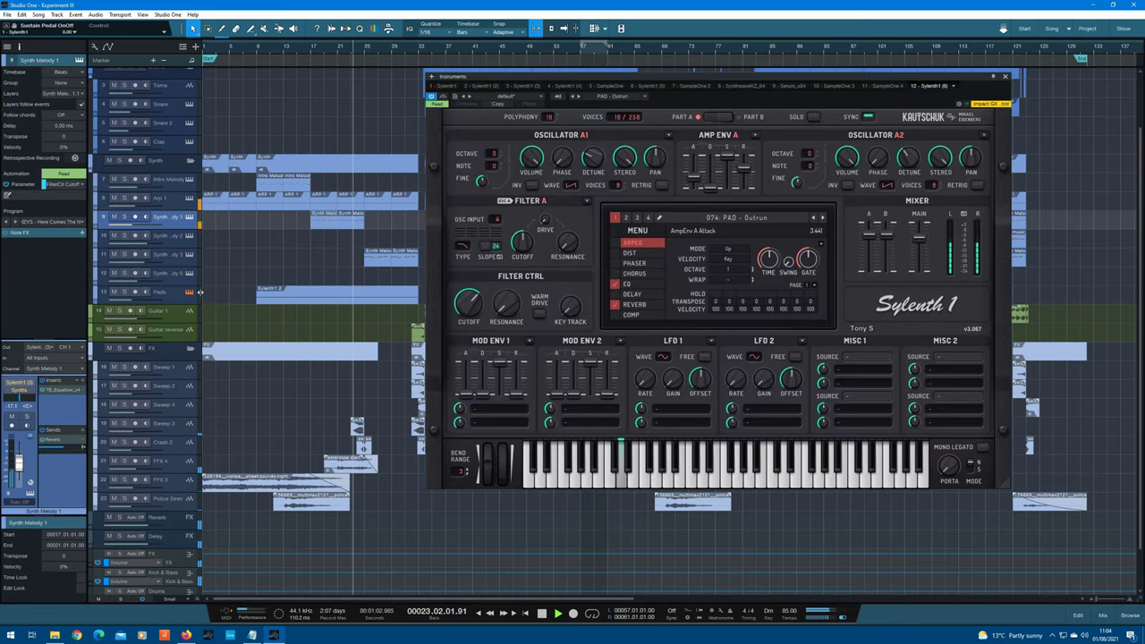
left_click(1007, 77)
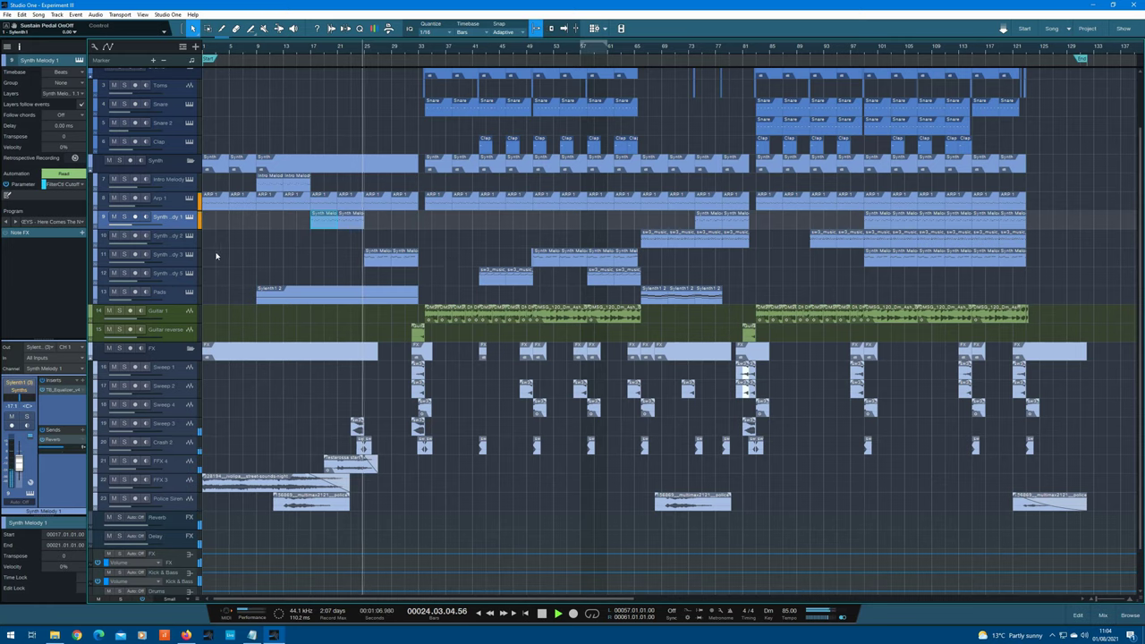
left_click(189, 255)
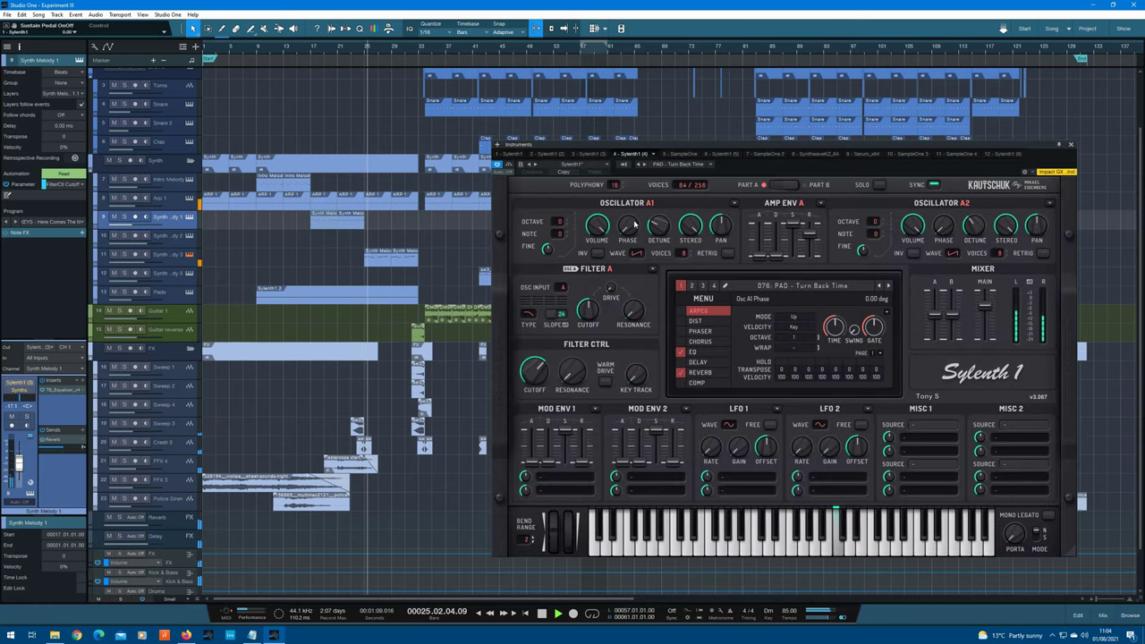
left_click(1072, 145)
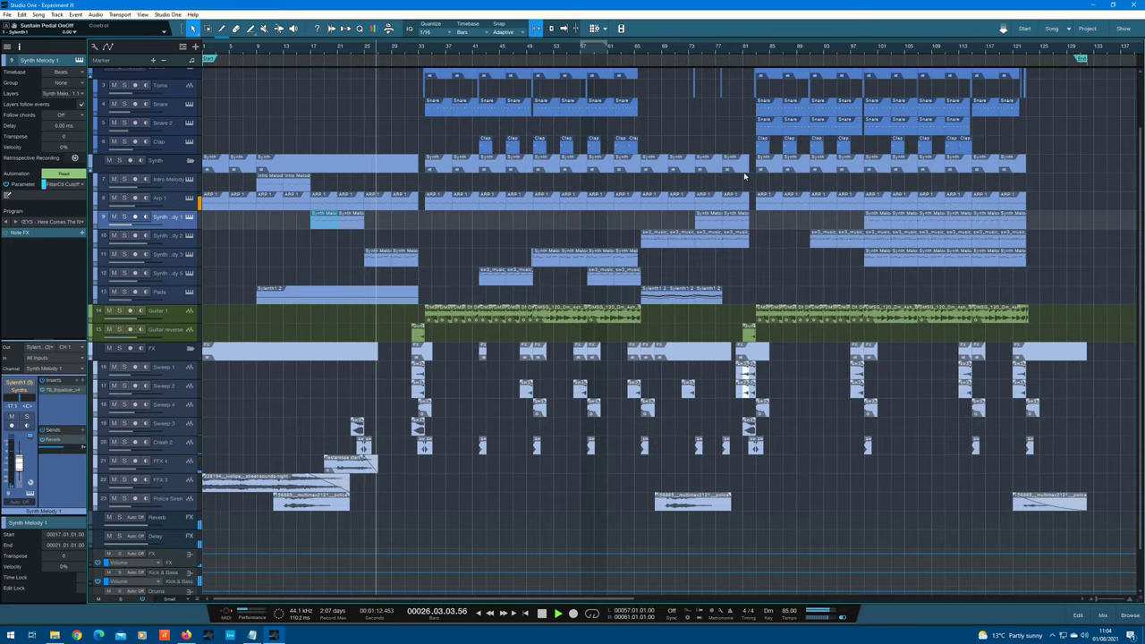
double_click(376, 260)
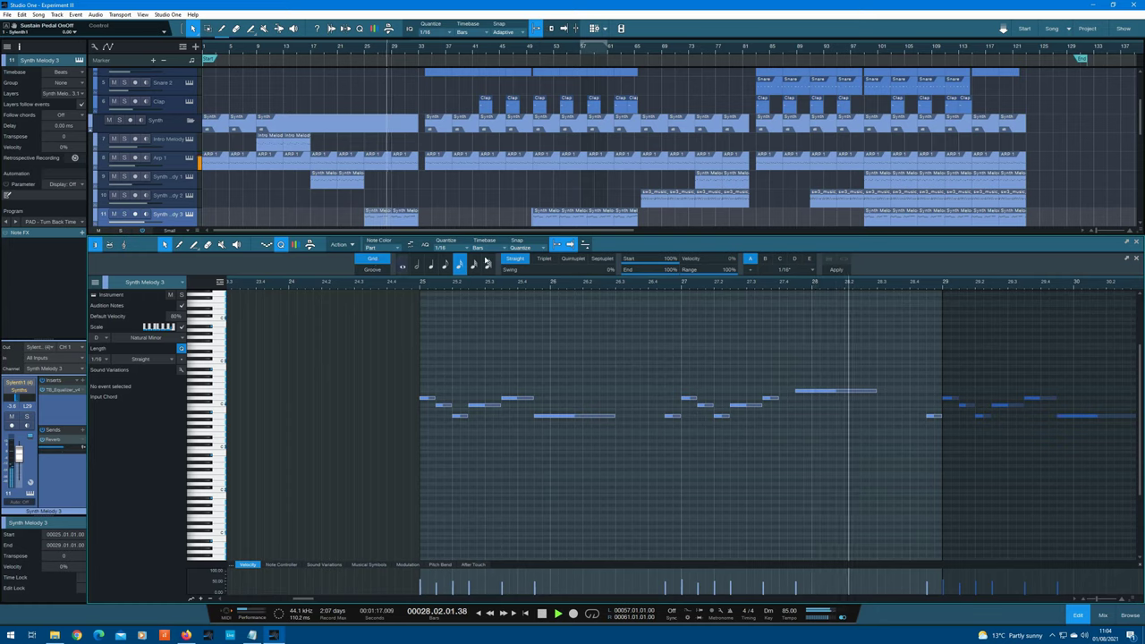
left_click(1135, 241)
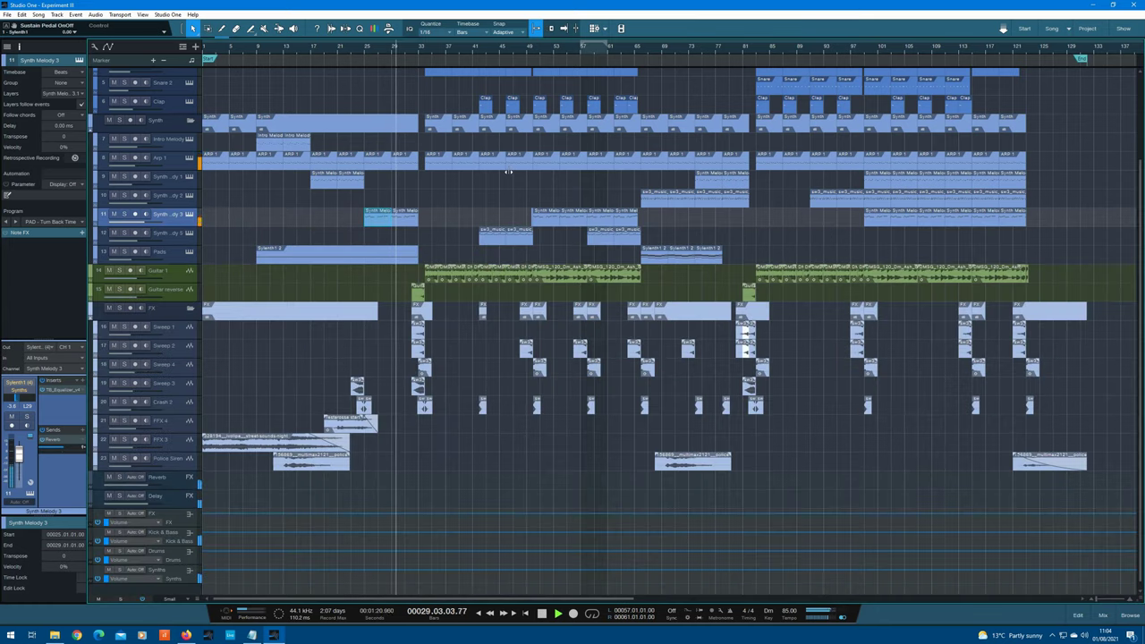
- Inspect the Kick track's sampler instrument and close its window
scroll(508, 171, "up", 2)
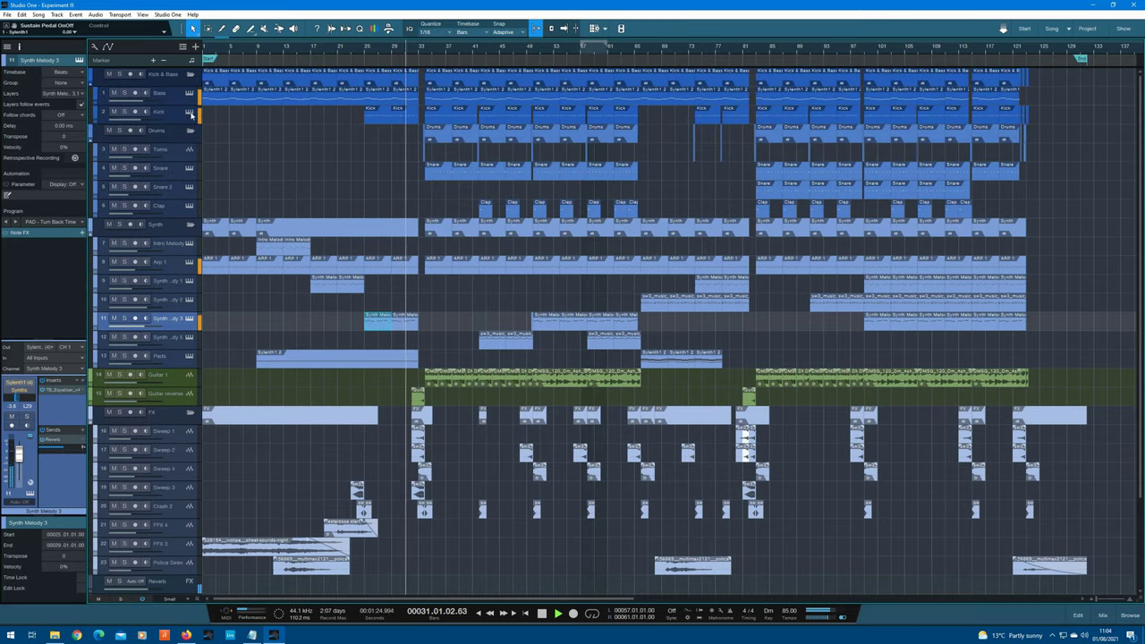
left_click(188, 112)
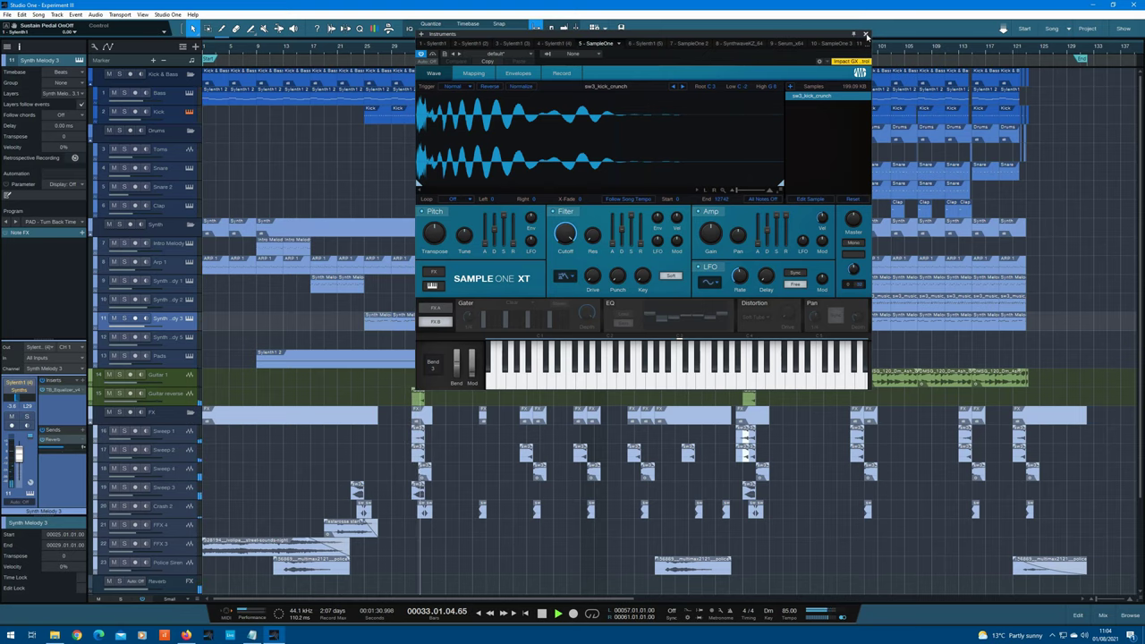
left_click(866, 35)
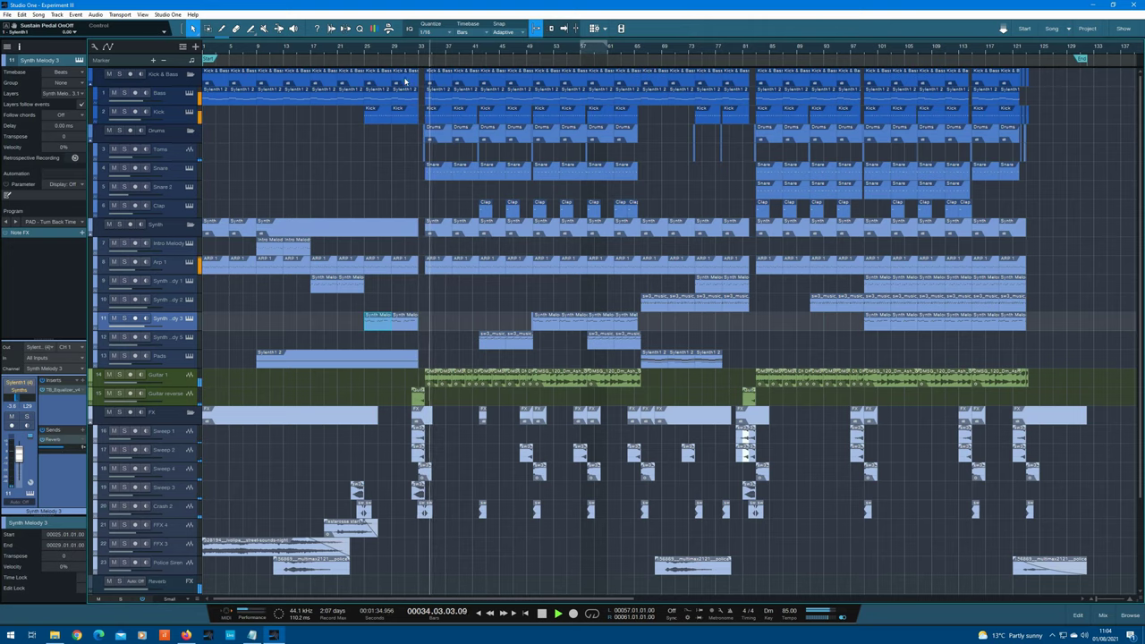
- Examine the transition into bar 34 up close and inspect the Snare track's sampler instrument
left_click_drag(418, 55, 430, 88)
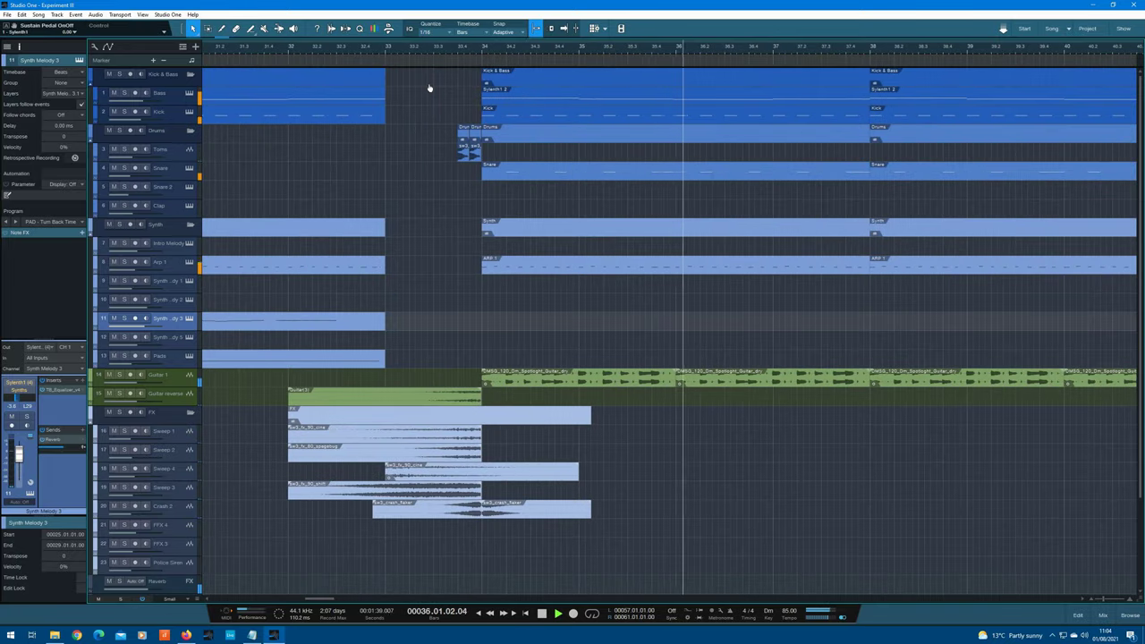
left_click_drag(429, 88, 397, 51)
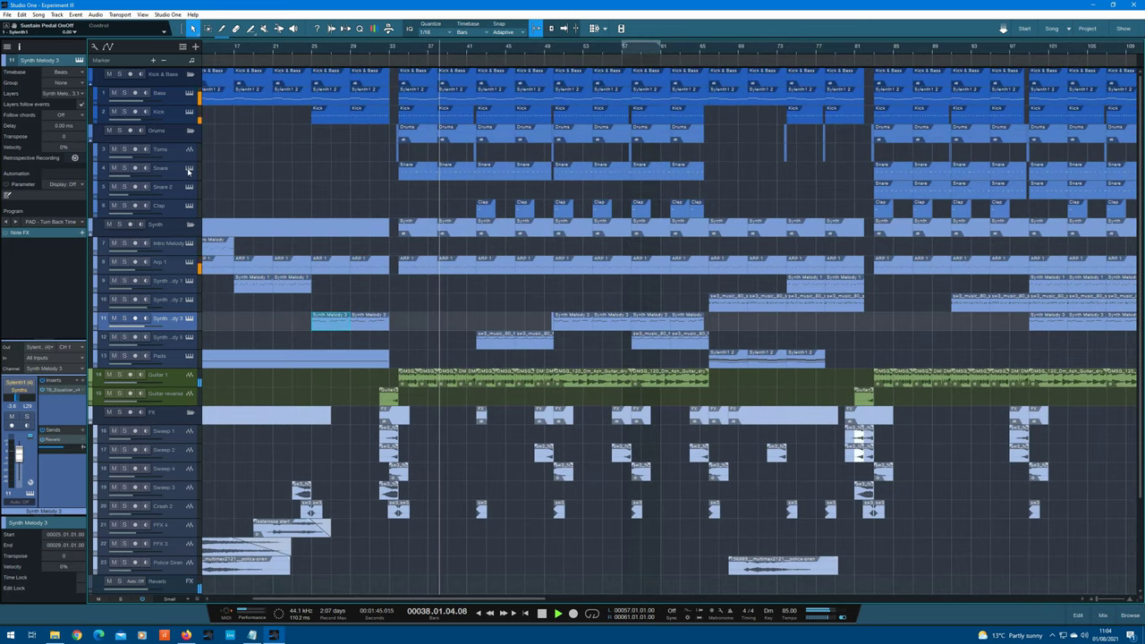
left_click(189, 168)
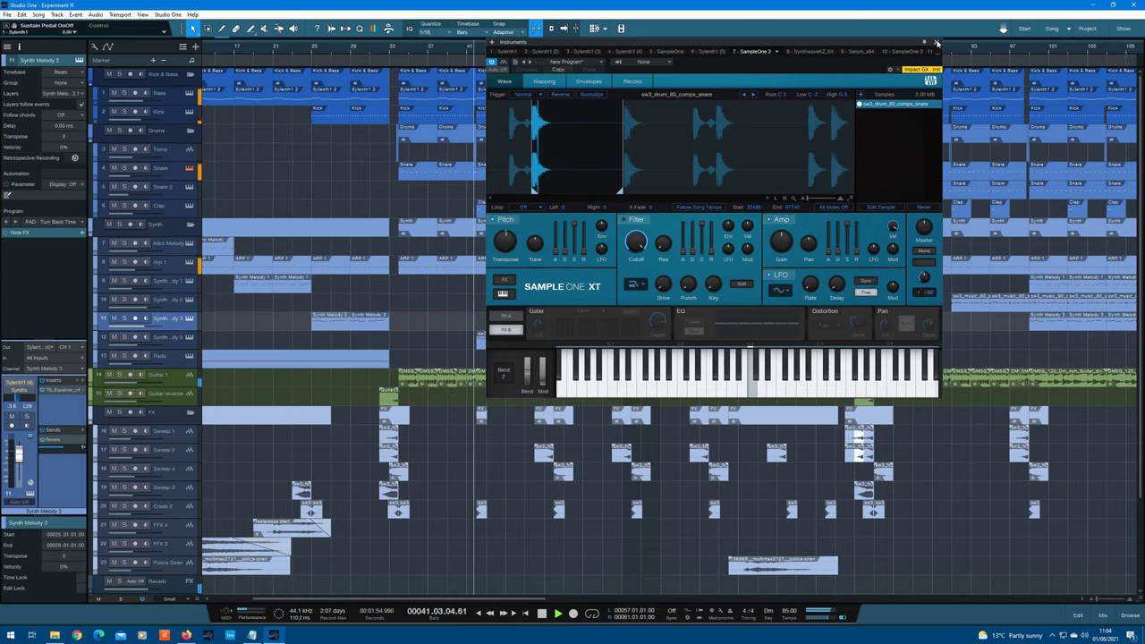
left_click(936, 42)
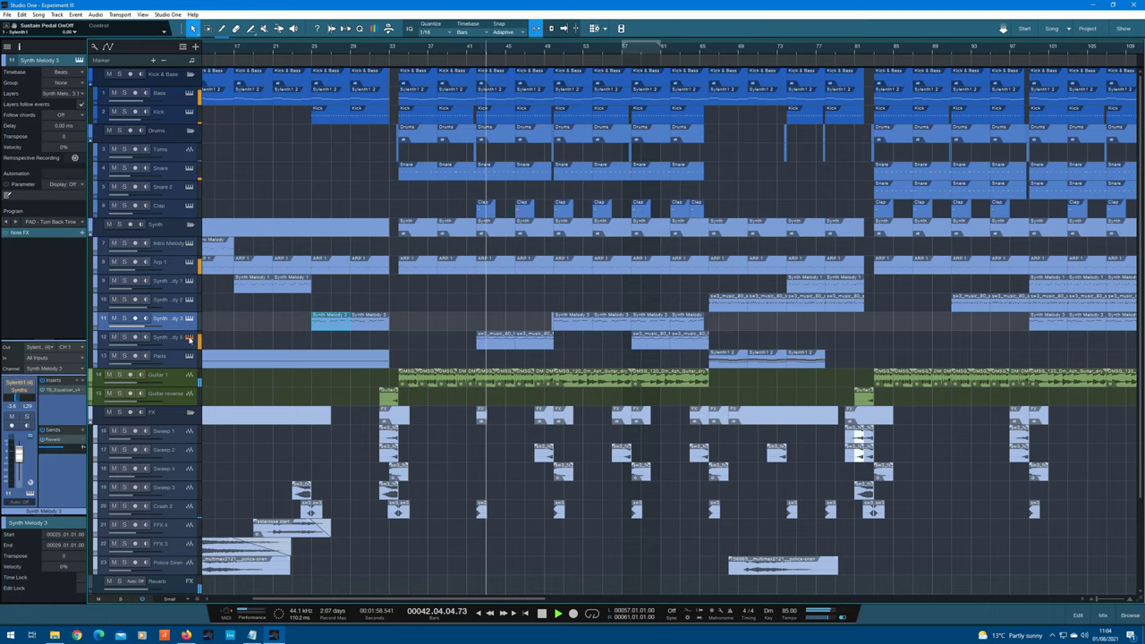
- Inspect the Synth melody 5 instrument and the notes of its clip at bar 46, closing both views
left_click(189, 337)
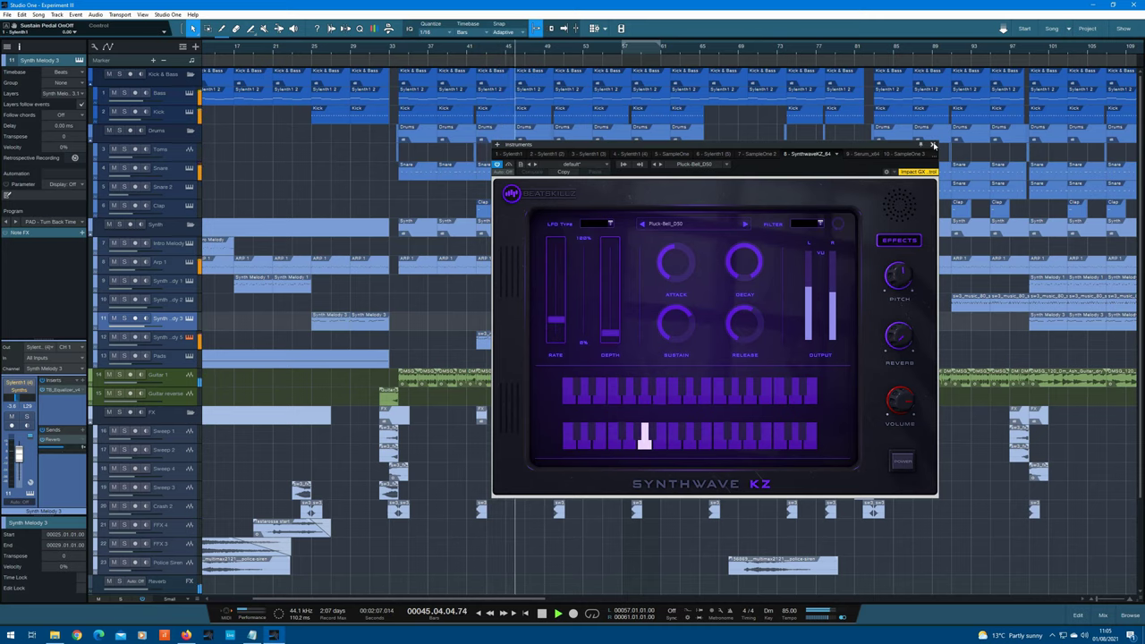
left_click(931, 144)
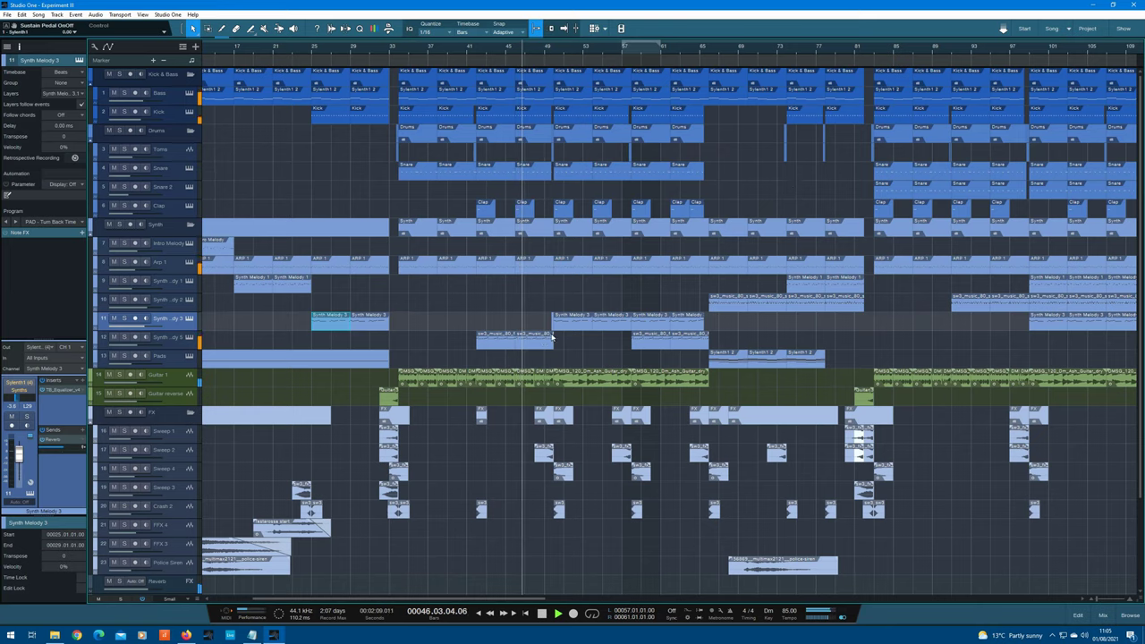
double_click(532, 340)
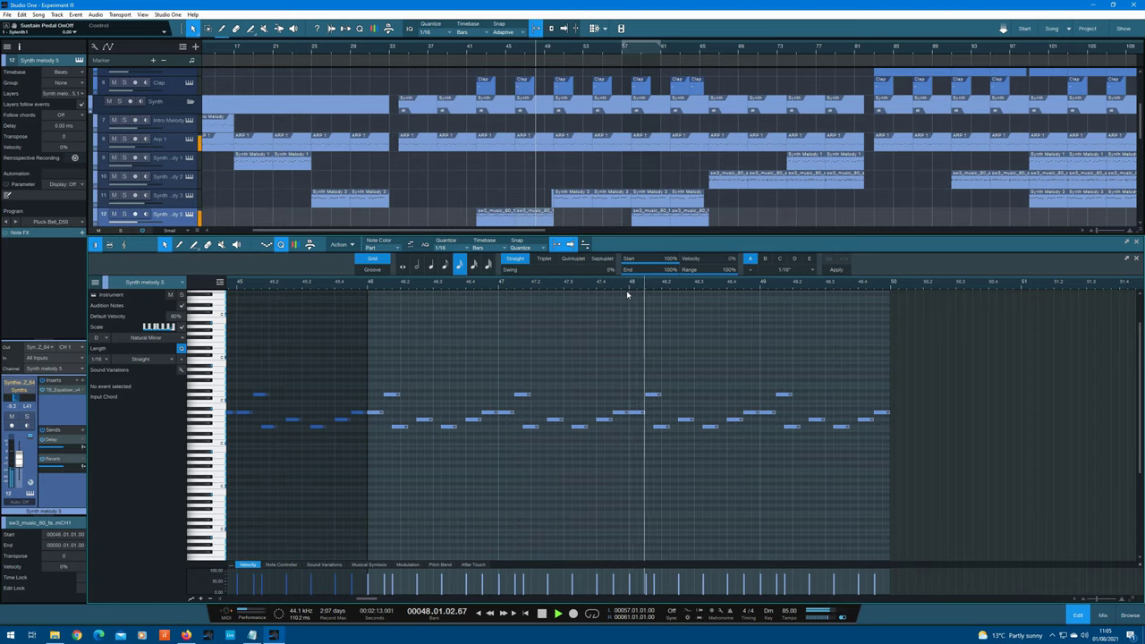
key("F2")
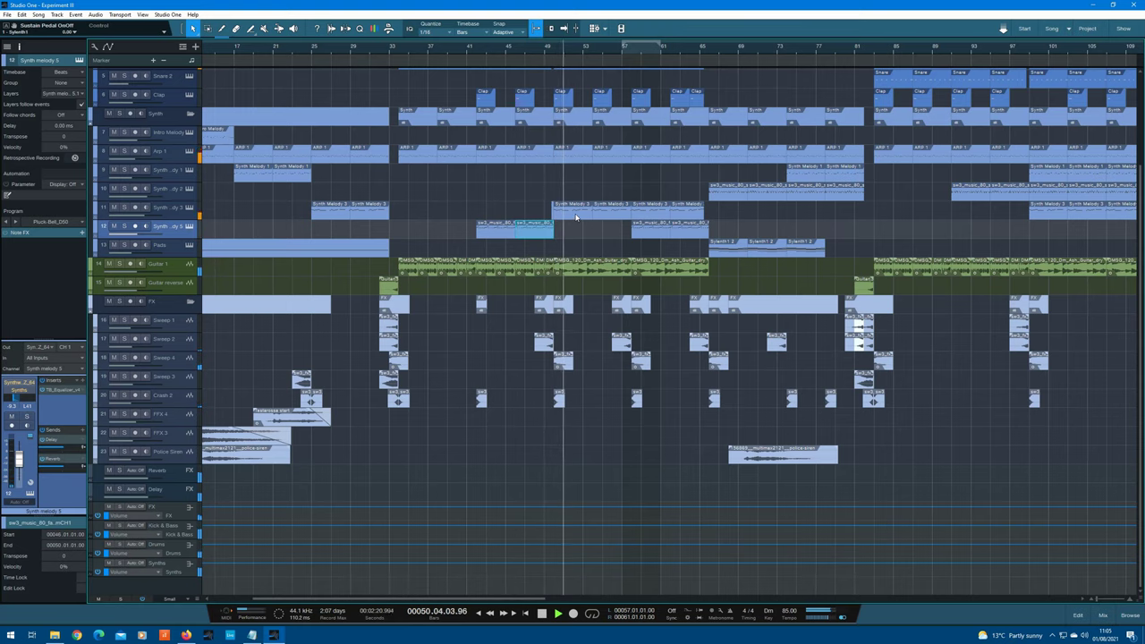
- Inspect the Clap track's sampler instrument and close its window
scroll(572, 223, "up", 4)
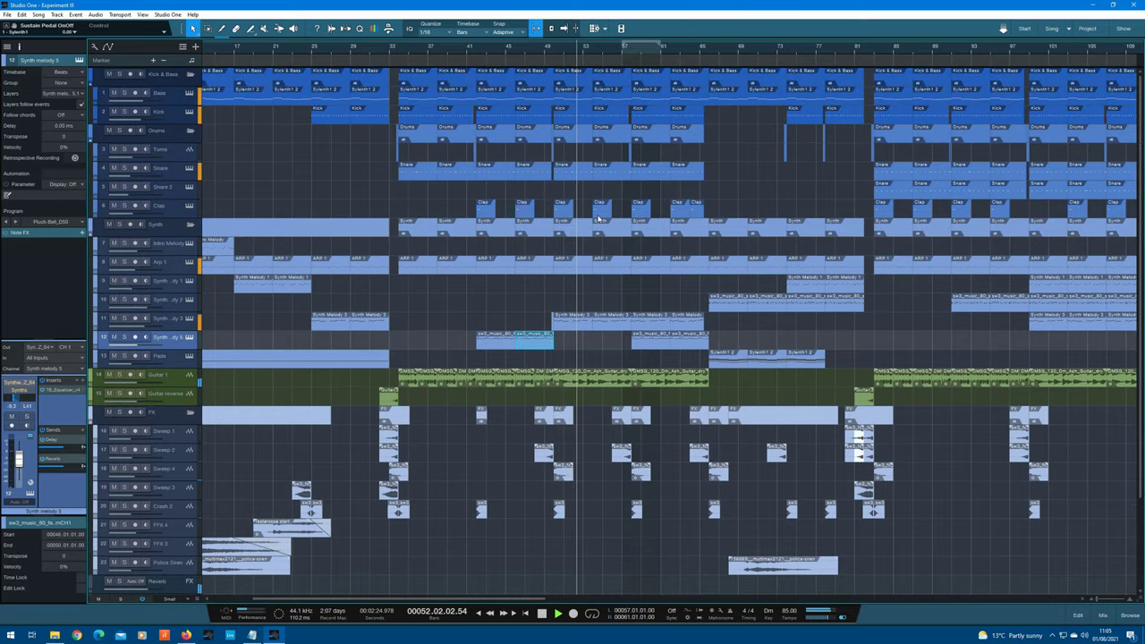
left_click(188, 206)
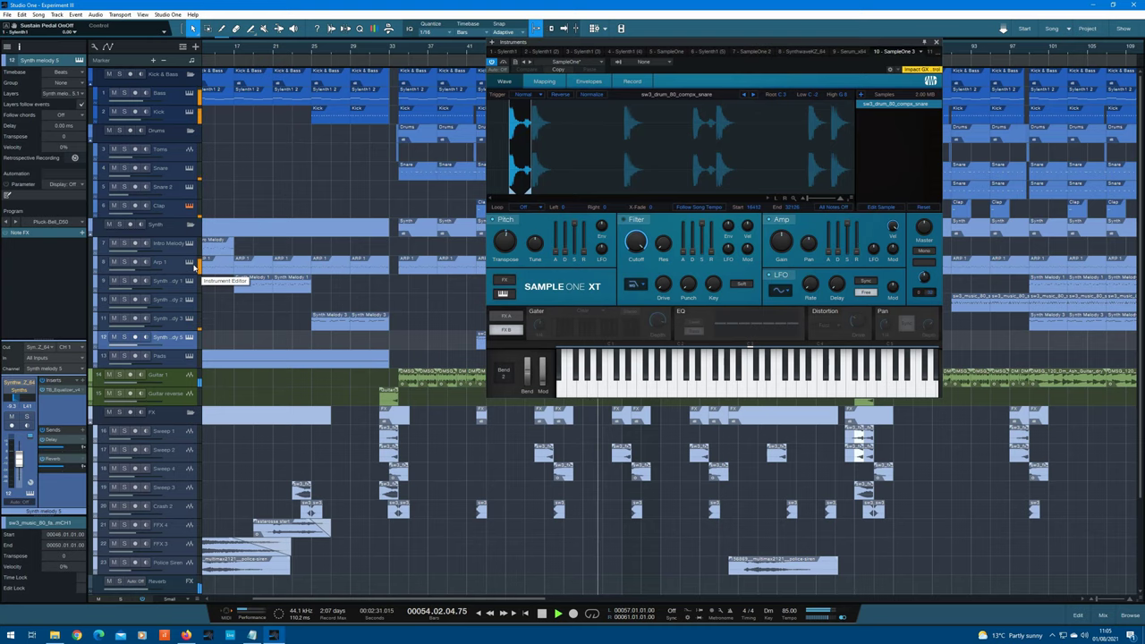
left_click(936, 43)
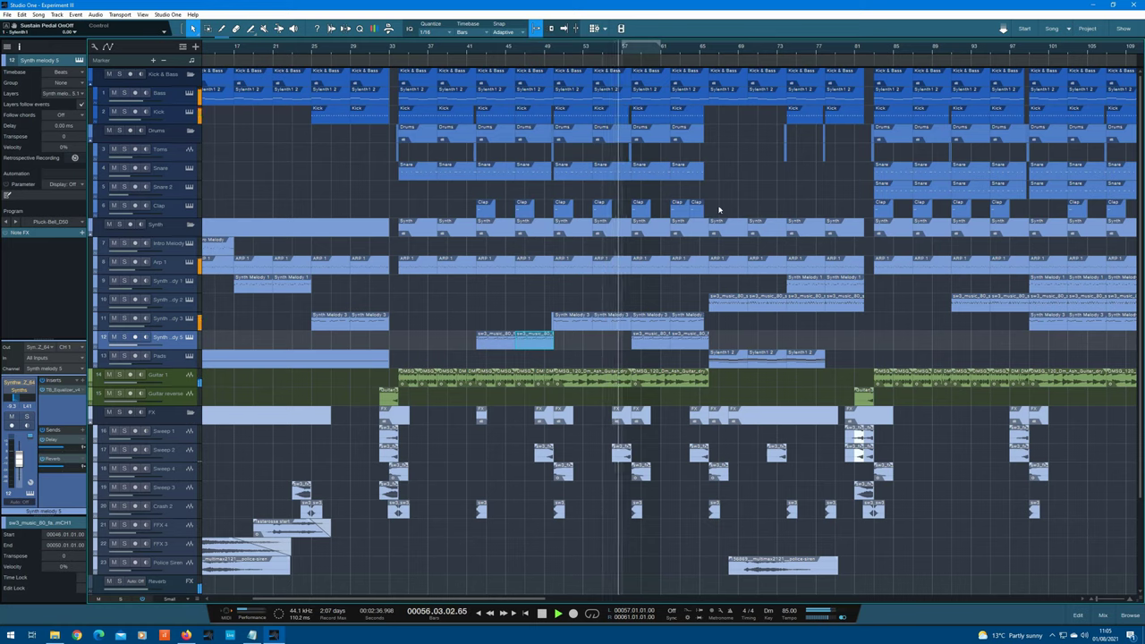
- Show the whole arrangement, then inspect the Synth Melody 2 instrument and the notes of its first clip
left_click_drag(685, 51, 665, 46)
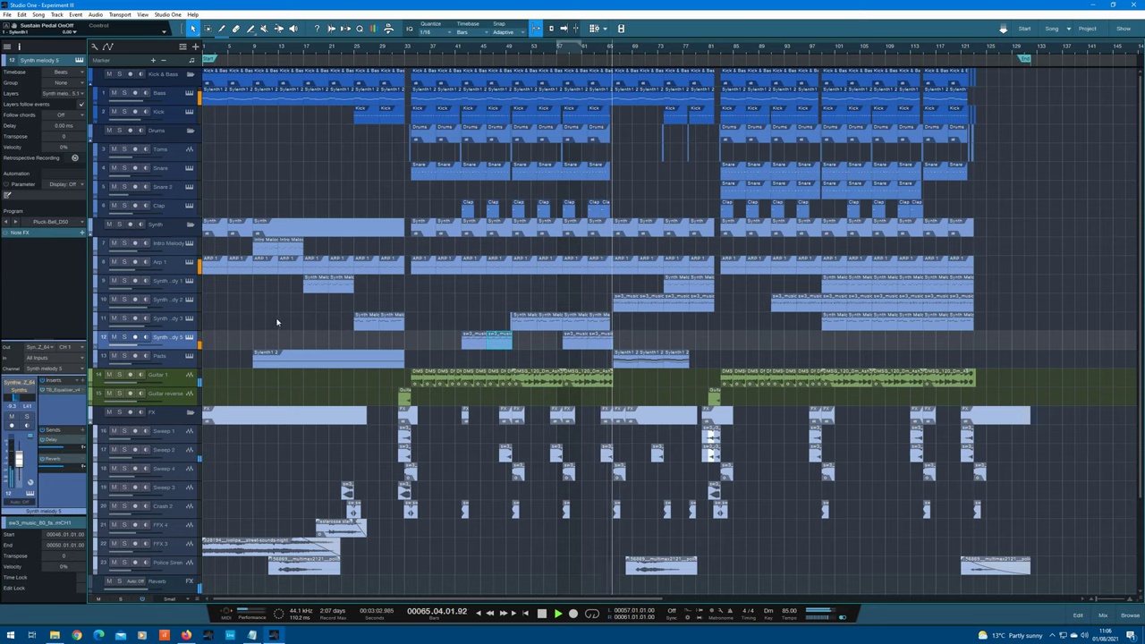
left_click(190, 301)
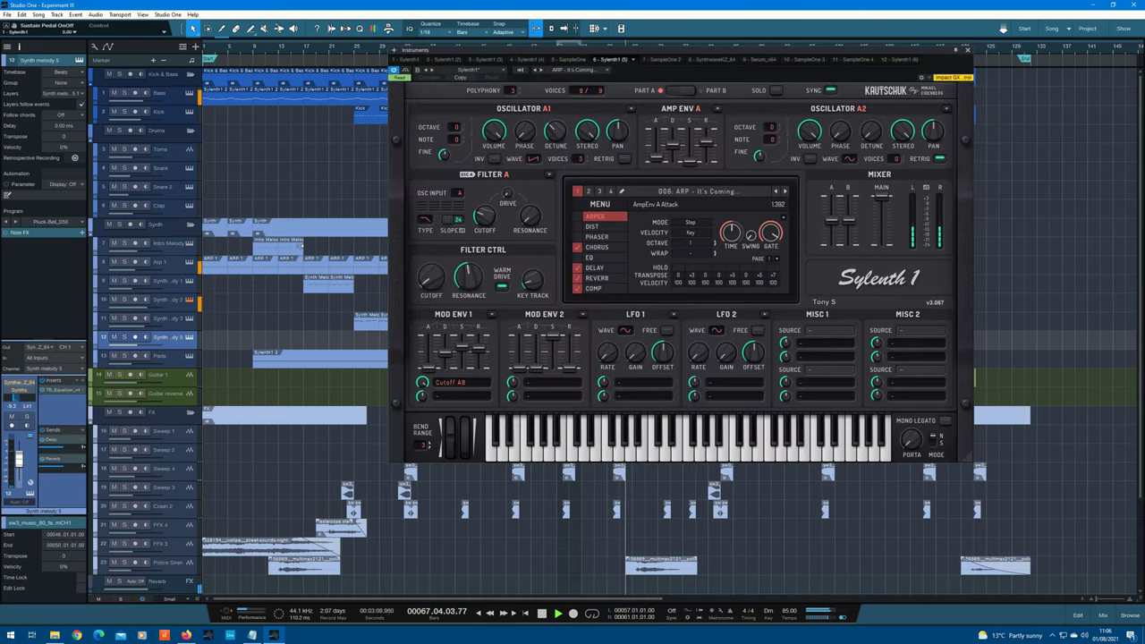
left_click(967, 49)
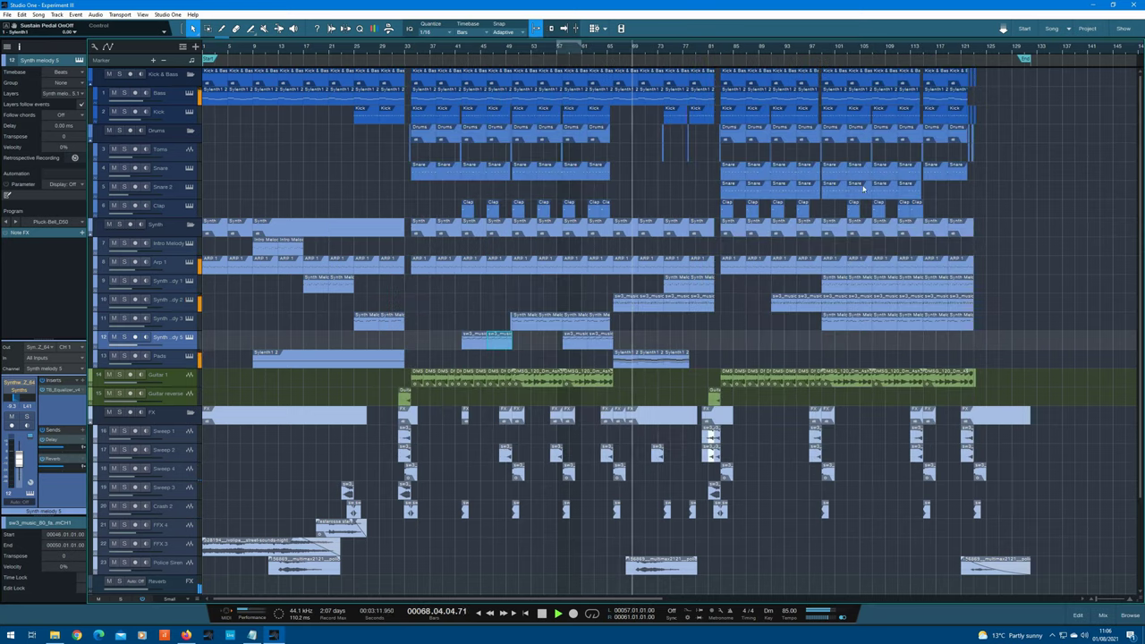
double_click(627, 304)
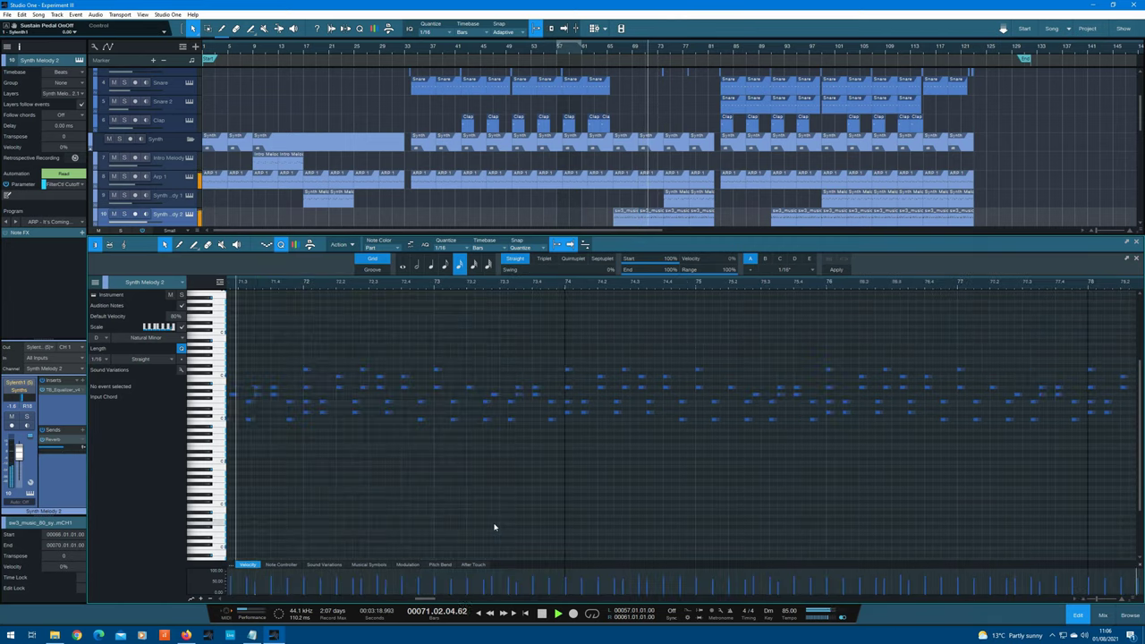
left_click(1136, 242)
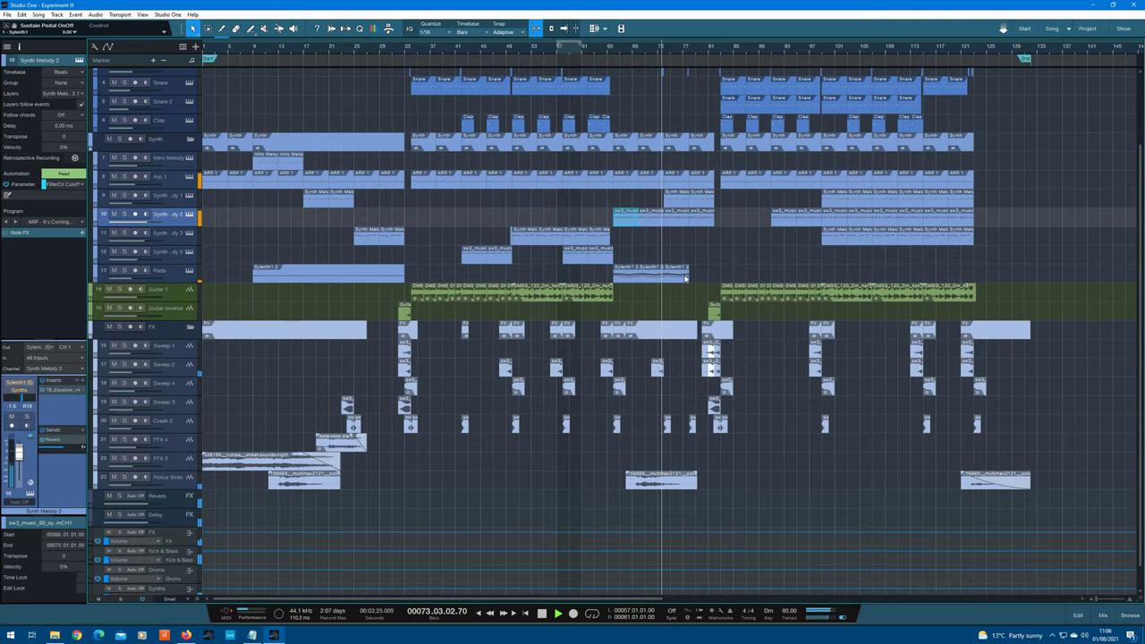
- Examine the chord notes of the last Pads clip, starting at bar 74, up close in the note editor
double_click(685, 278)
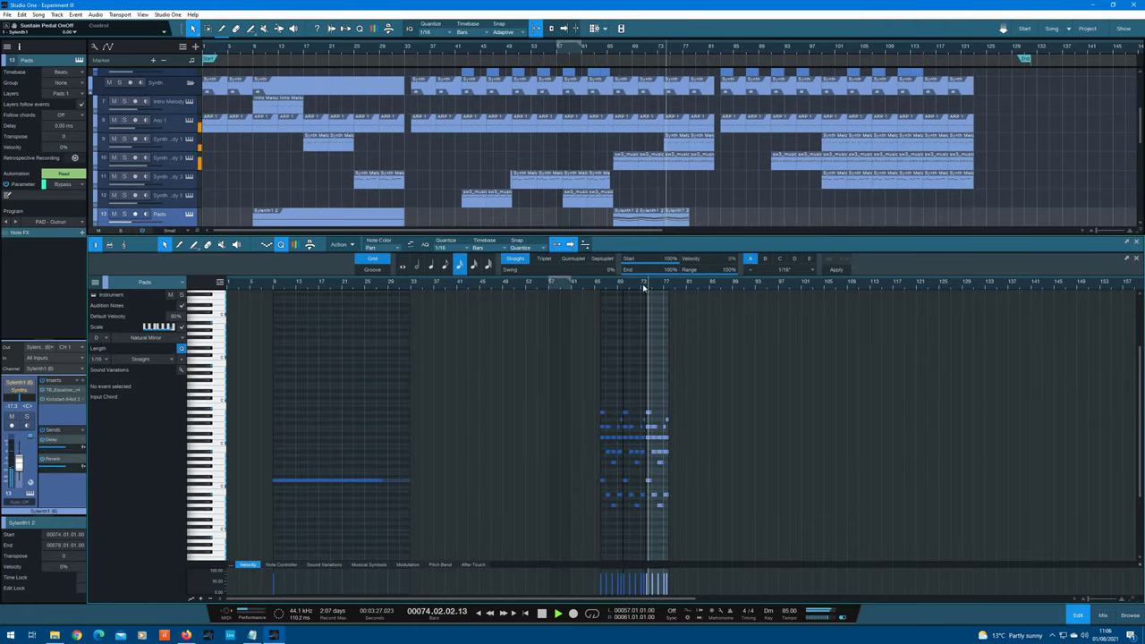
scroll(626, 309, "up", 5)
scroll(536, 320, "up", 3)
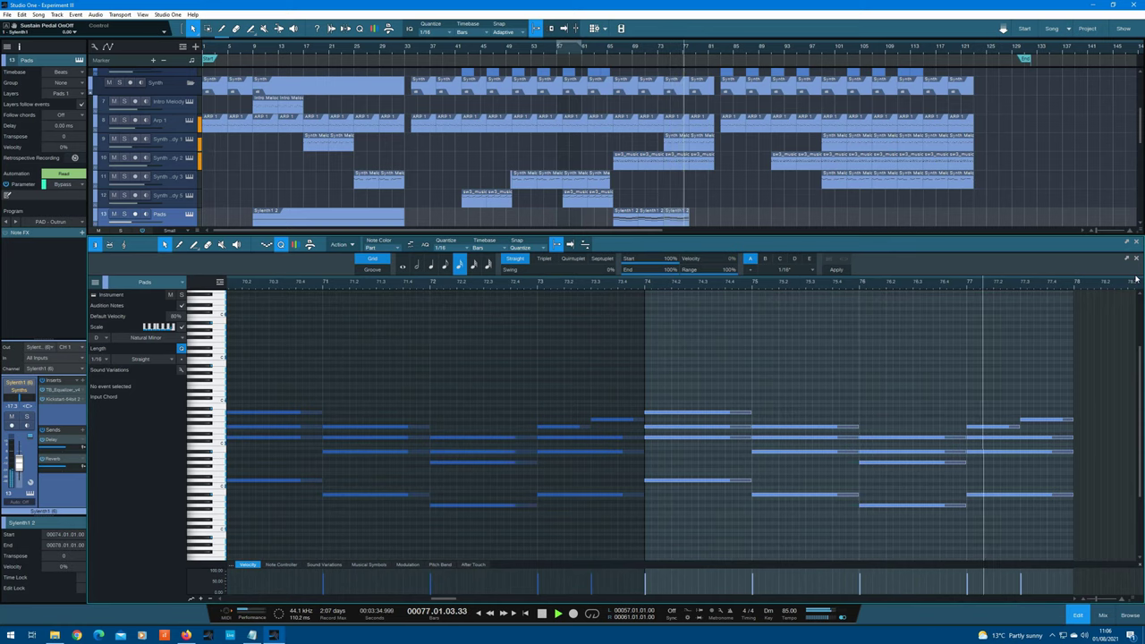
- Close the note editor, show the mixer, and inspect the equalizer curve on the Snare channel
left_click(1136, 243)
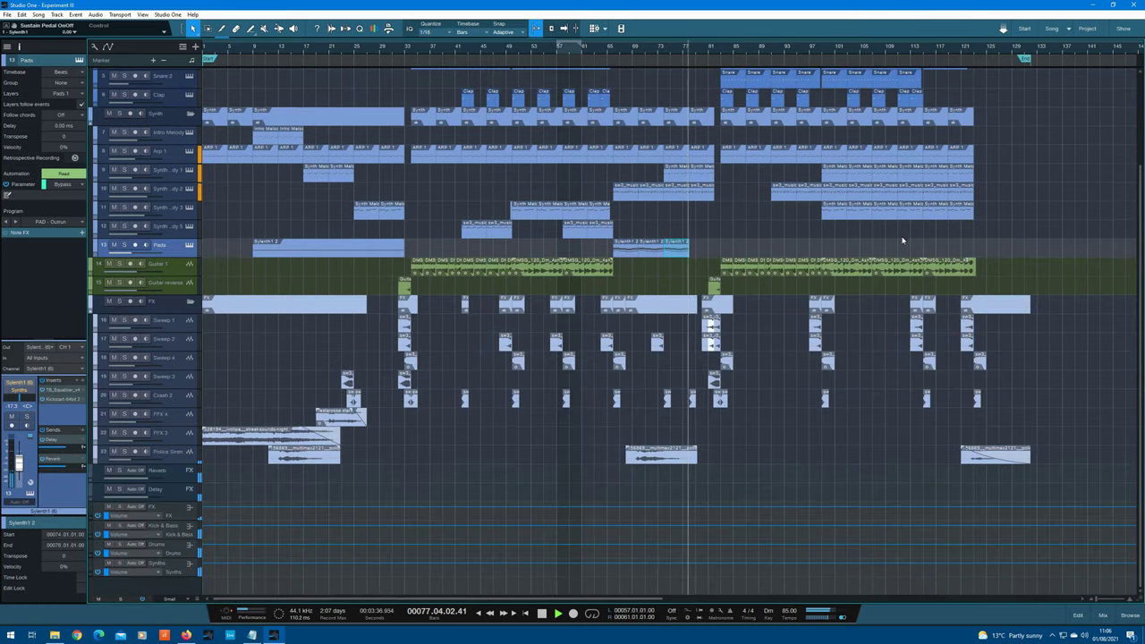
scroll(891, 237, "up", 5)
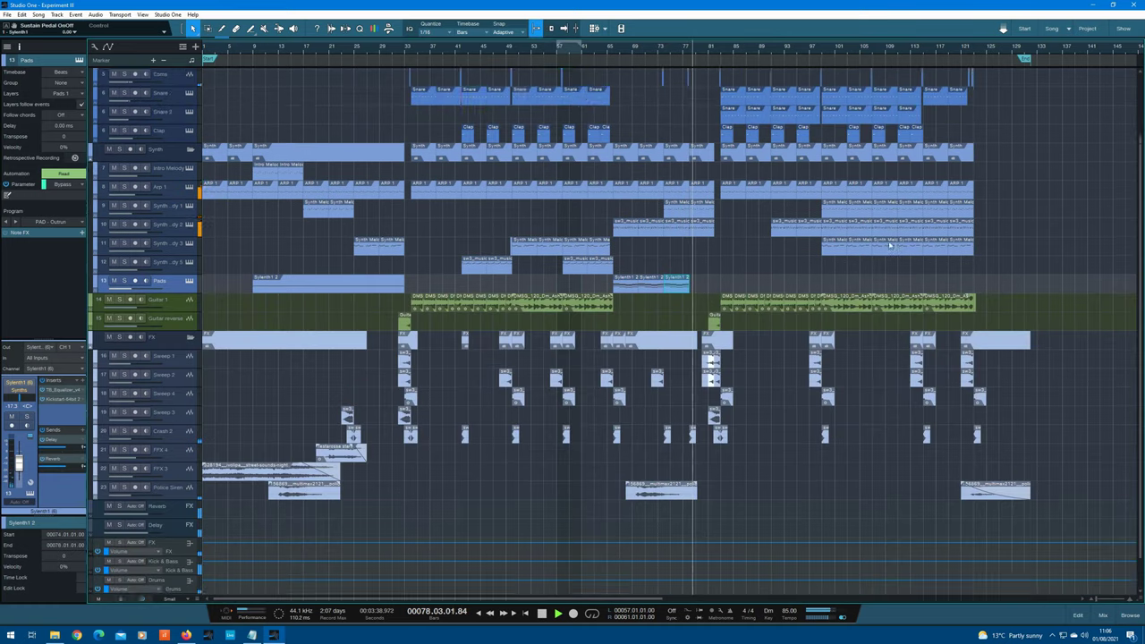
key("F3")
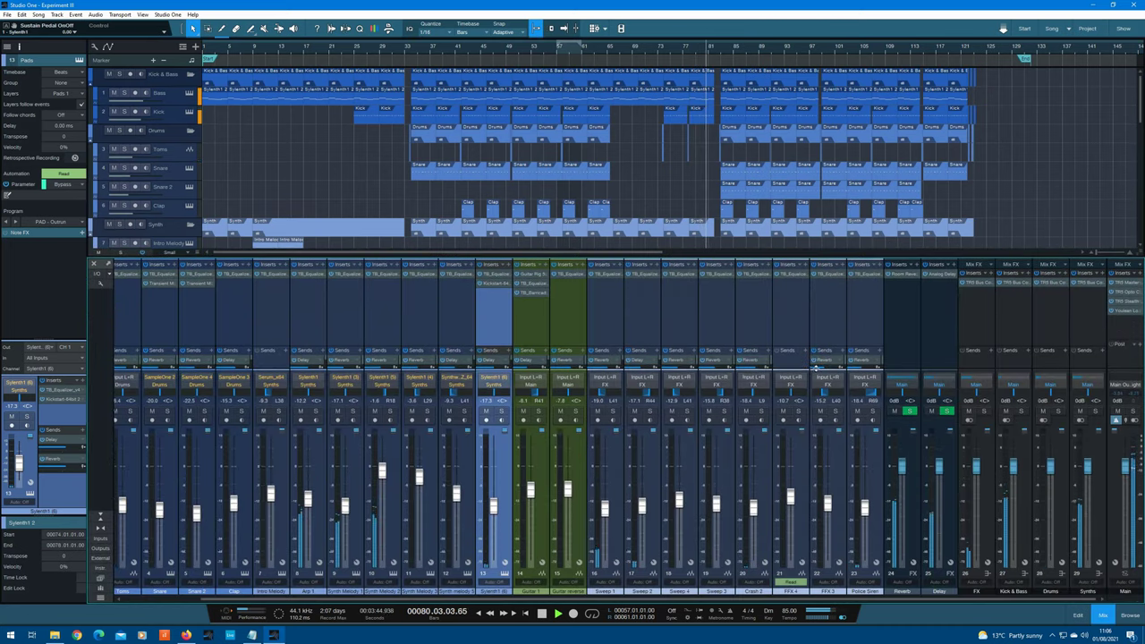
left_click(161, 273)
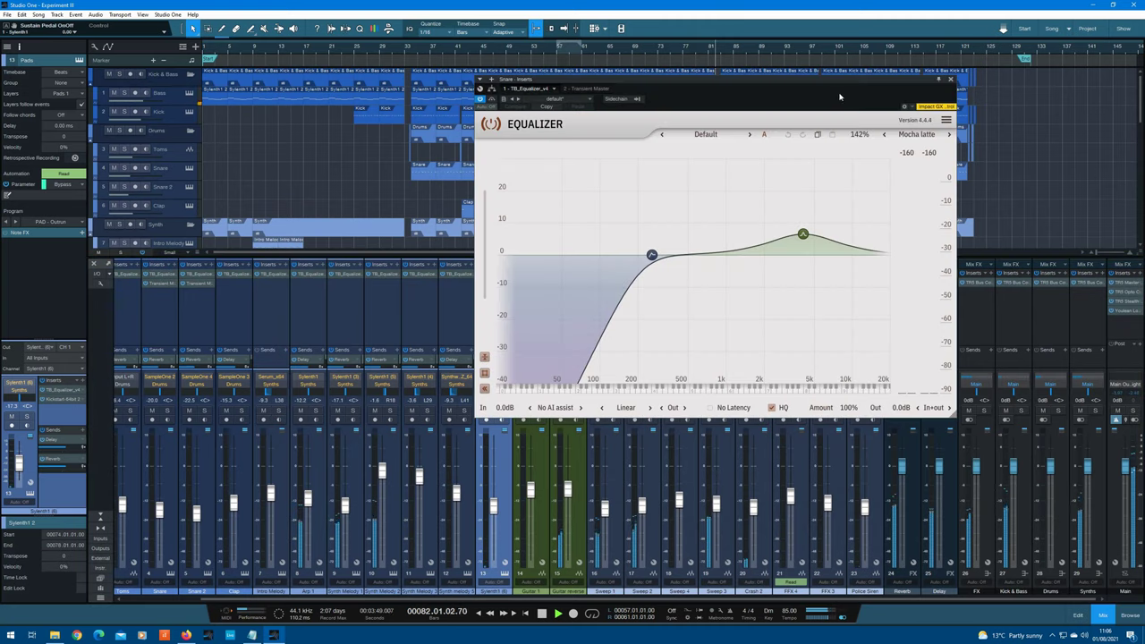
left_click(951, 79)
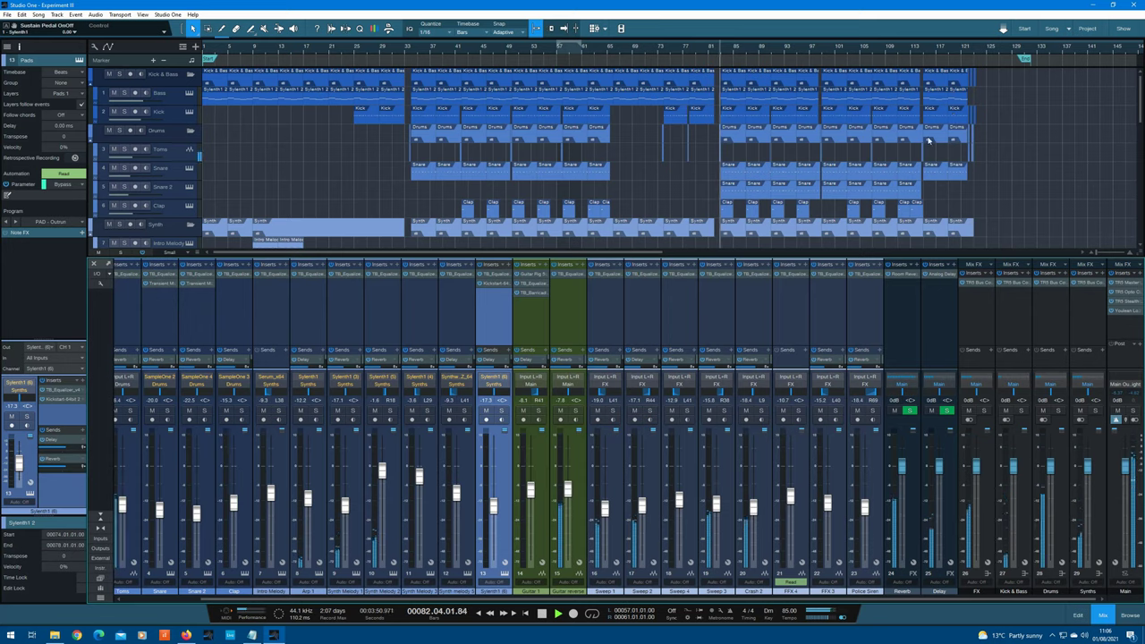
- Inspect the Guitar 1 channel's Guitar Rig 5, TB_Equalizer and TB_Barricade inserts one after another, closing each window
left_click(527, 276)
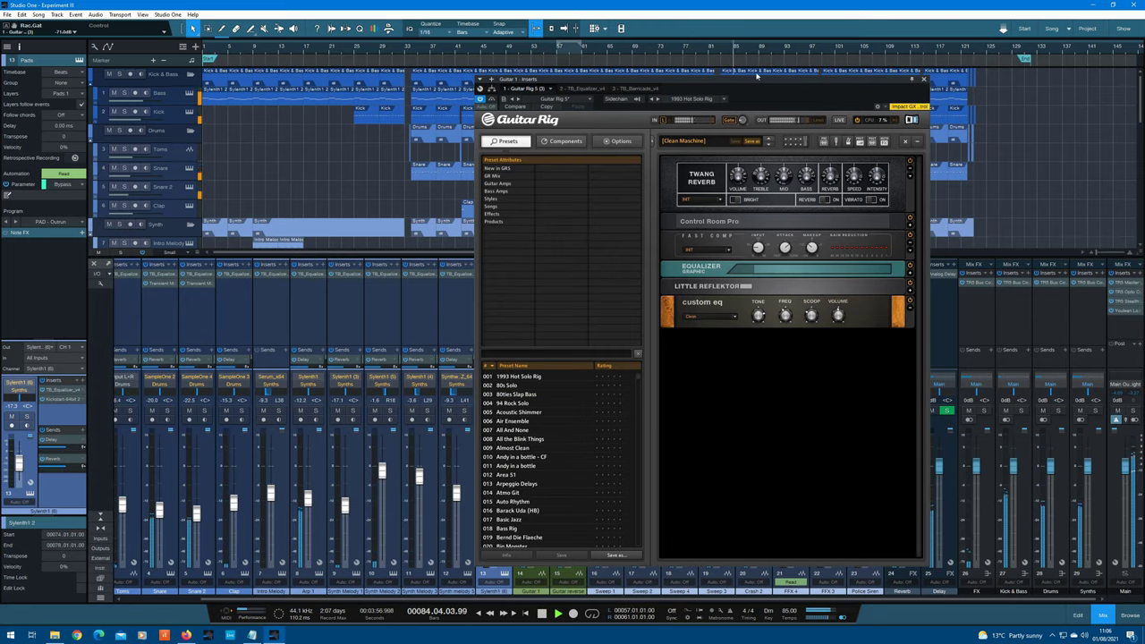
left_click(924, 80)
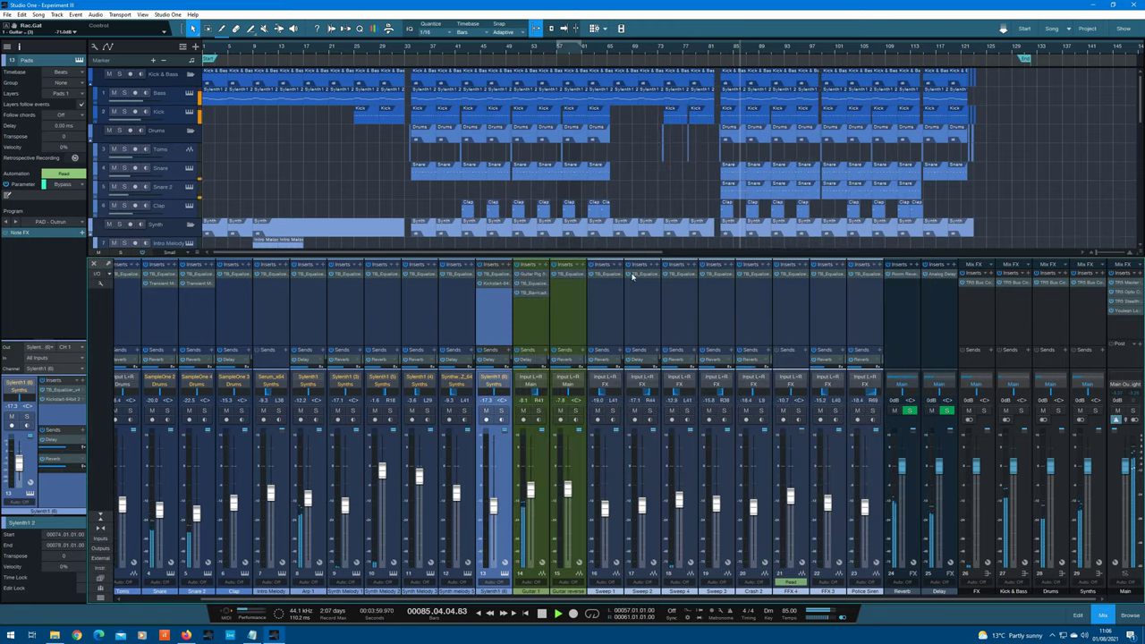
left_click(531, 284)
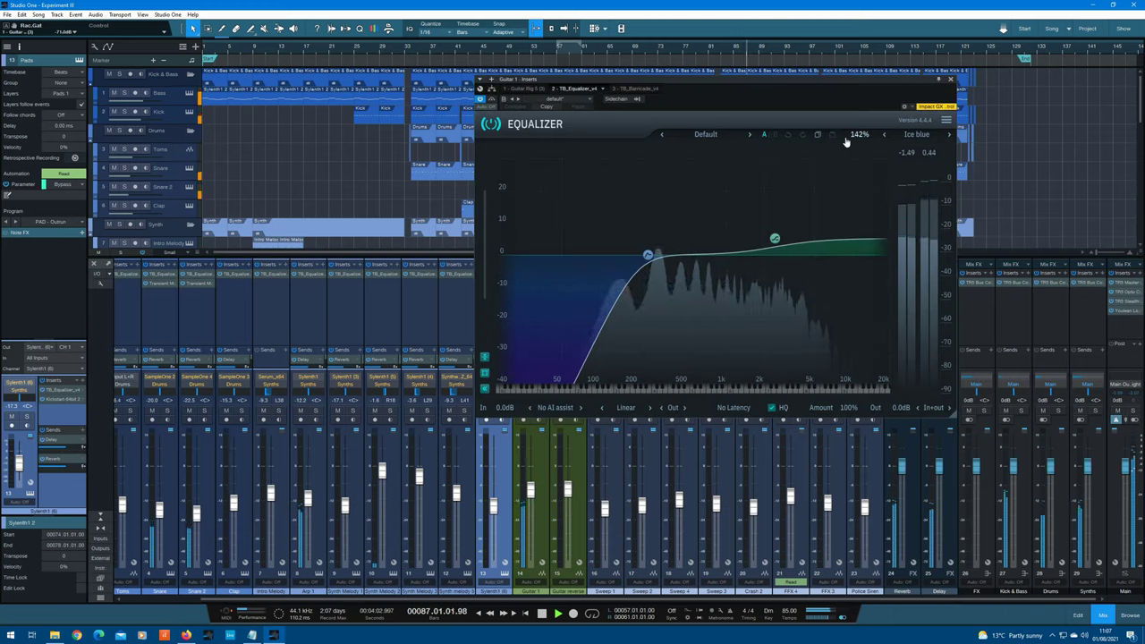
left_click(950, 79)
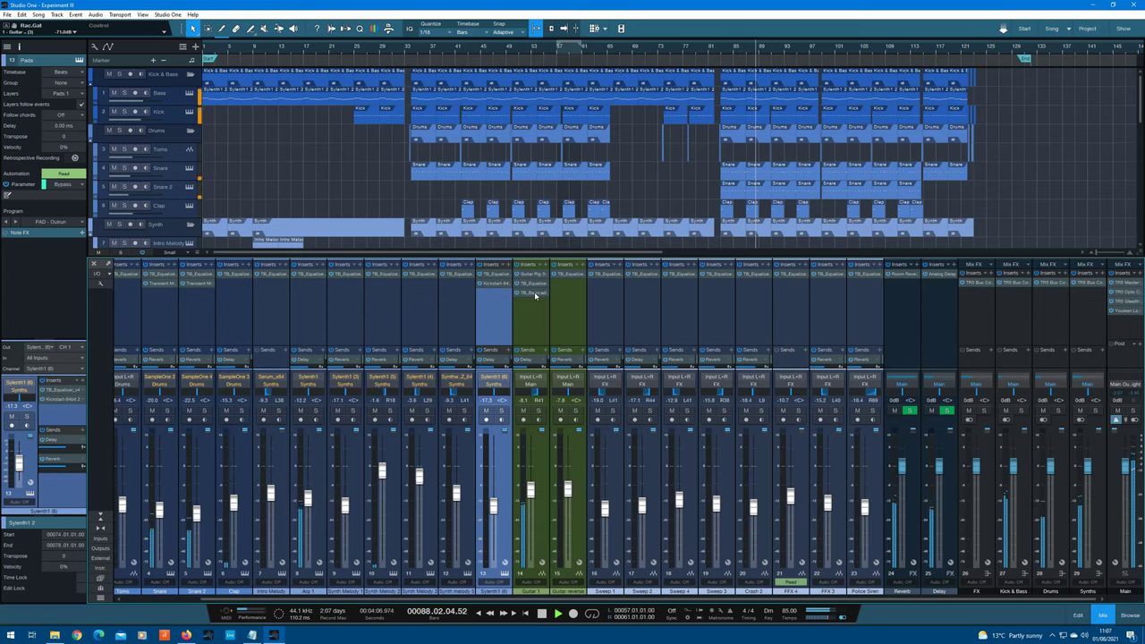
left_click(535, 293)
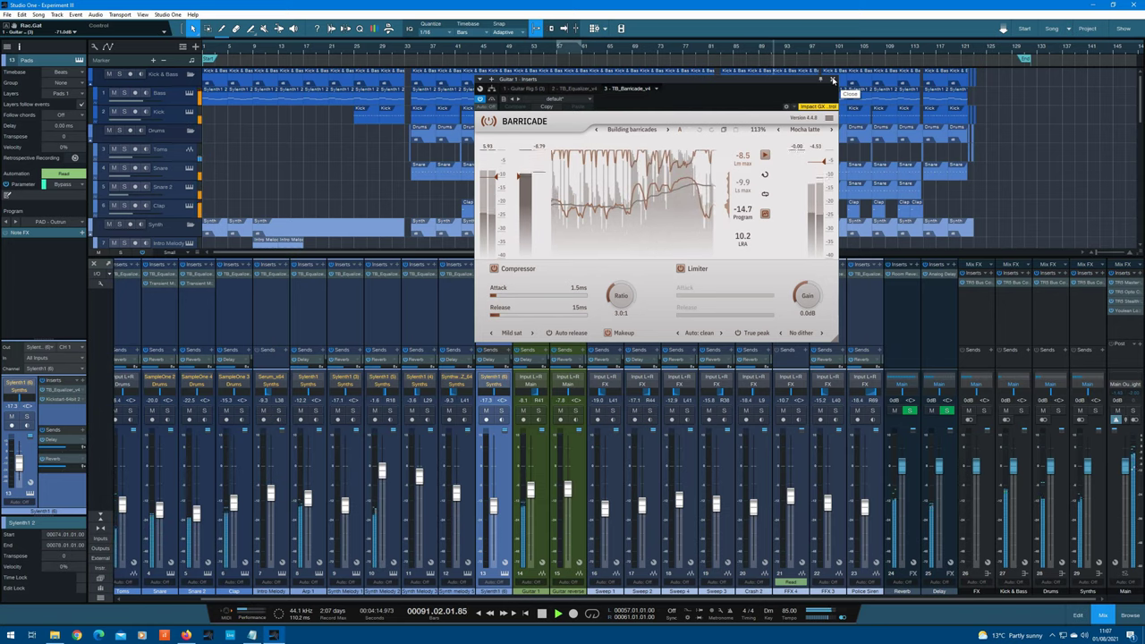
left_click(833, 81)
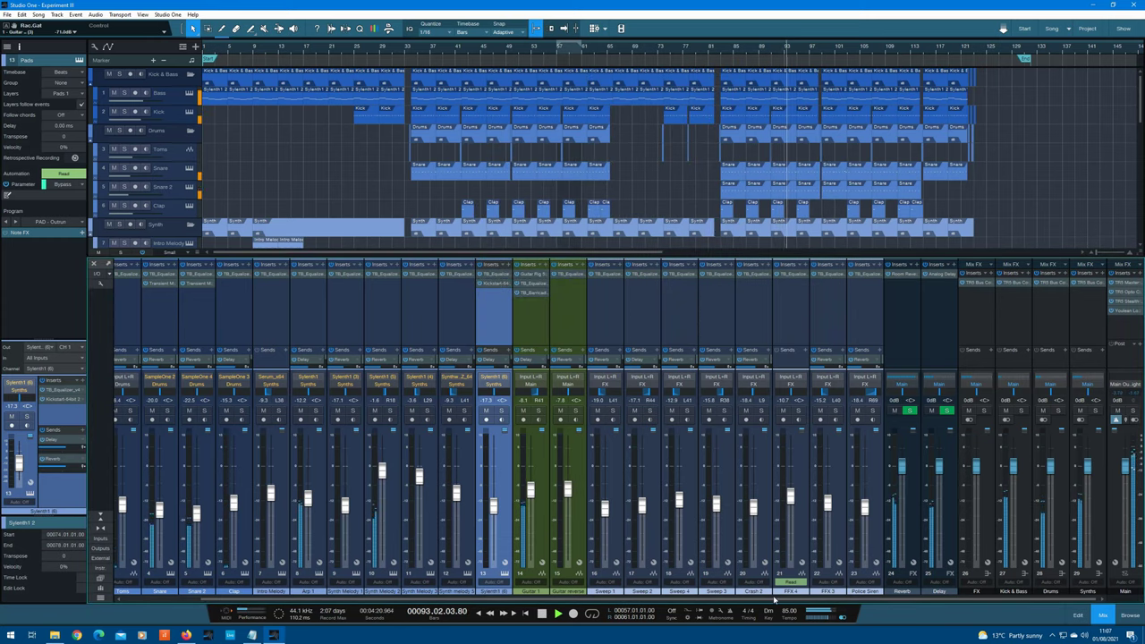
- Inspect the Room Reverb on the Reverb channel and the Analog Delay on the Delay channel, closing both
left_click(904, 274)
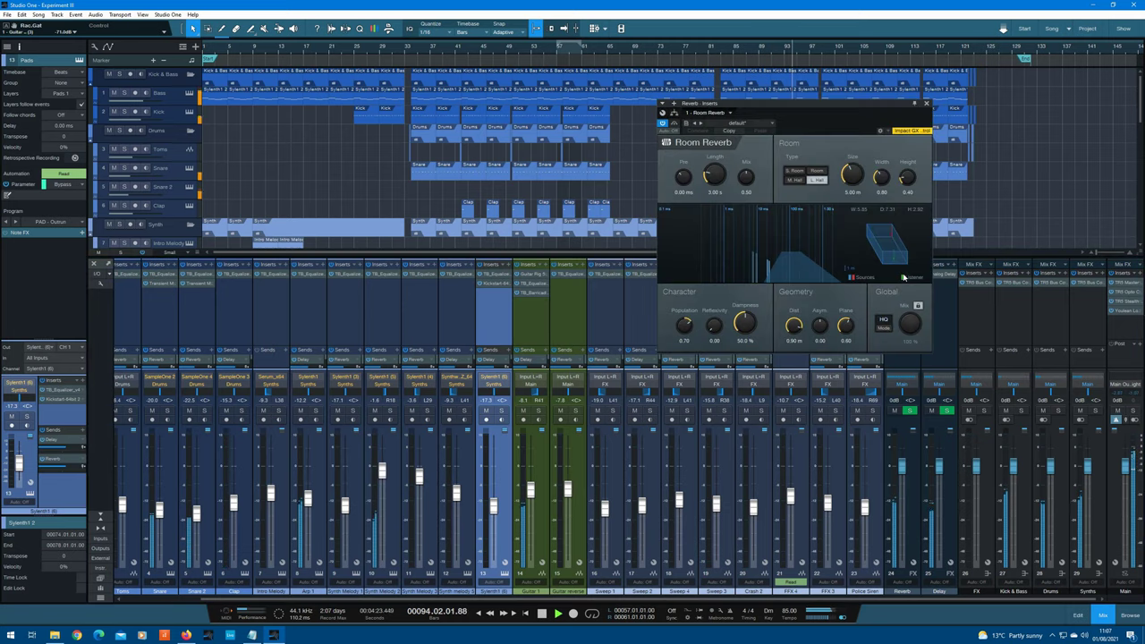
left_click(926, 106)
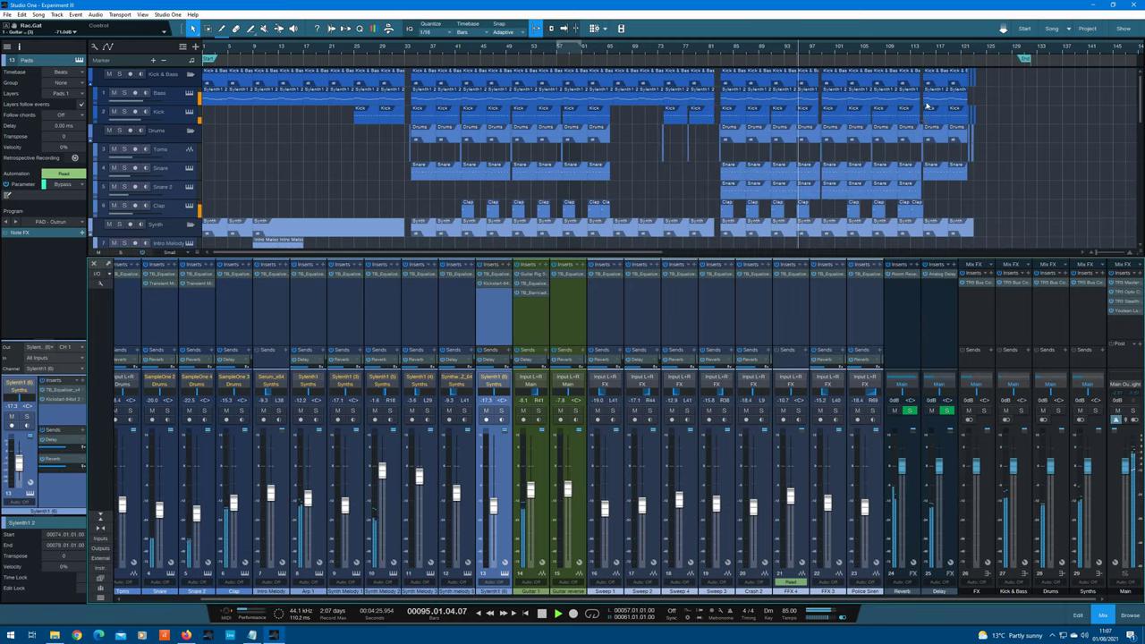
left_click(940, 274)
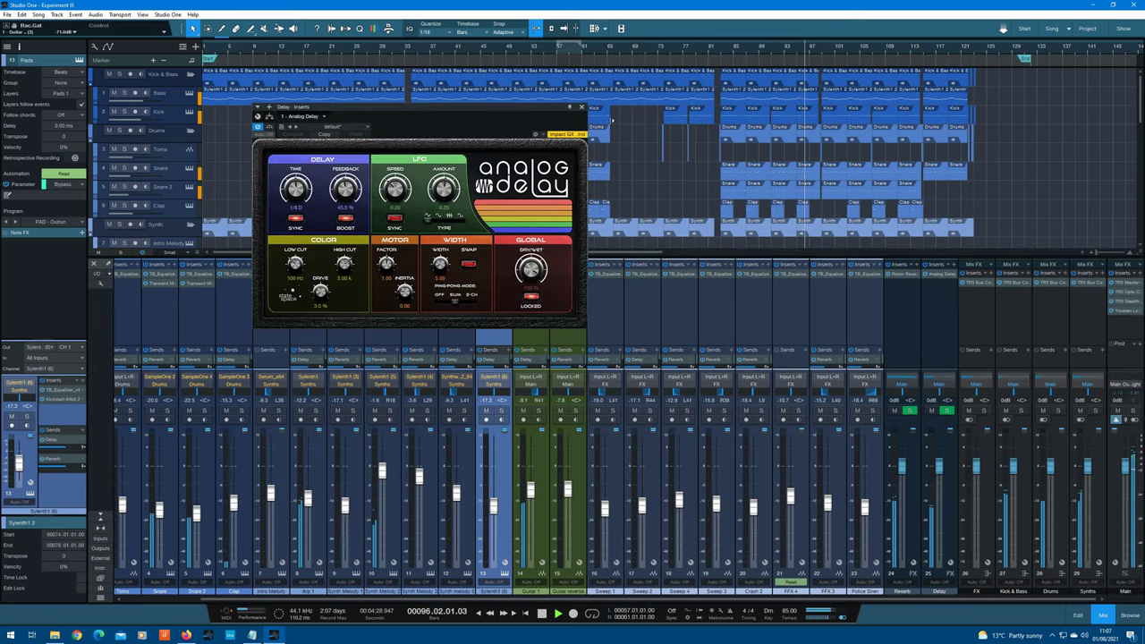
left_click(581, 108)
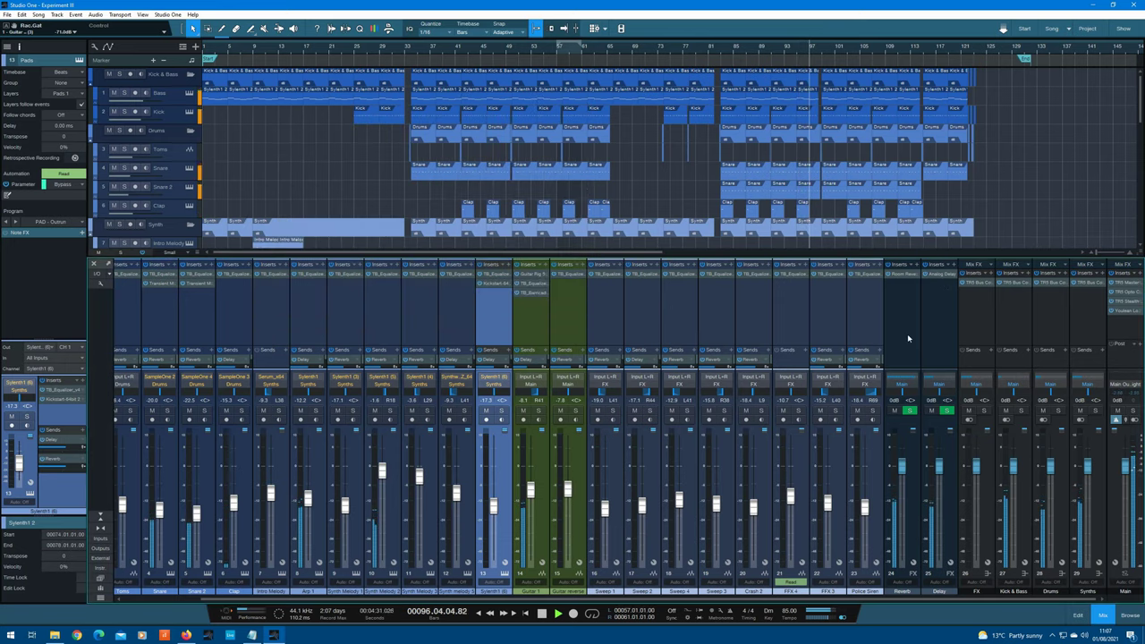
- Inspect the TR5 Bus Compressor settings on the FX and Kick & Bass buses, closing each window
left_click(972, 283)
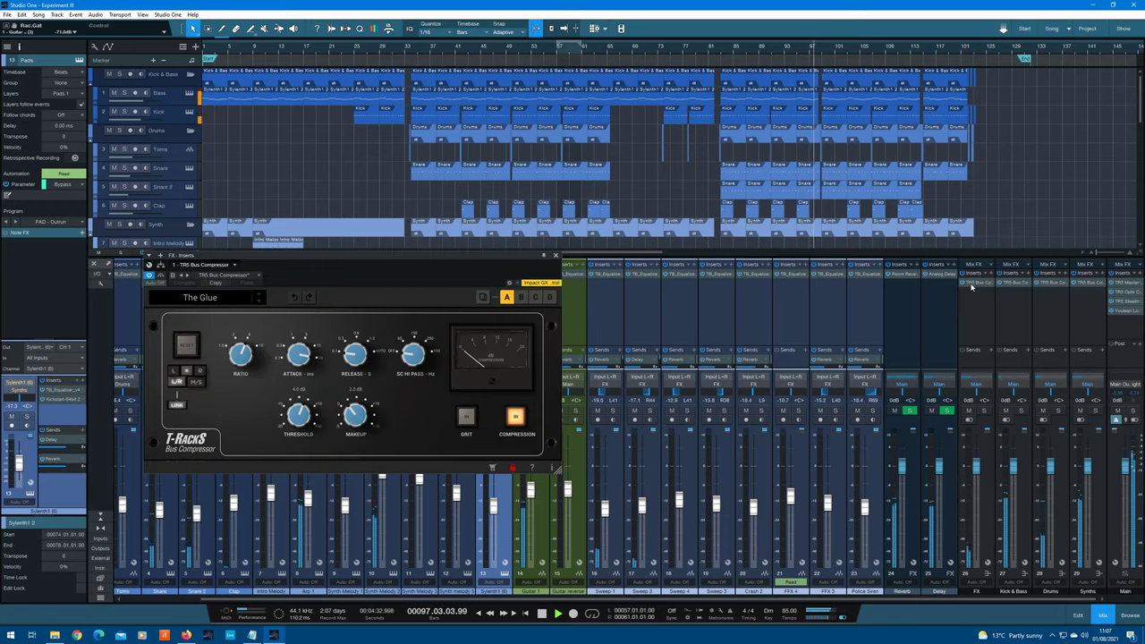
left_click(556, 257)
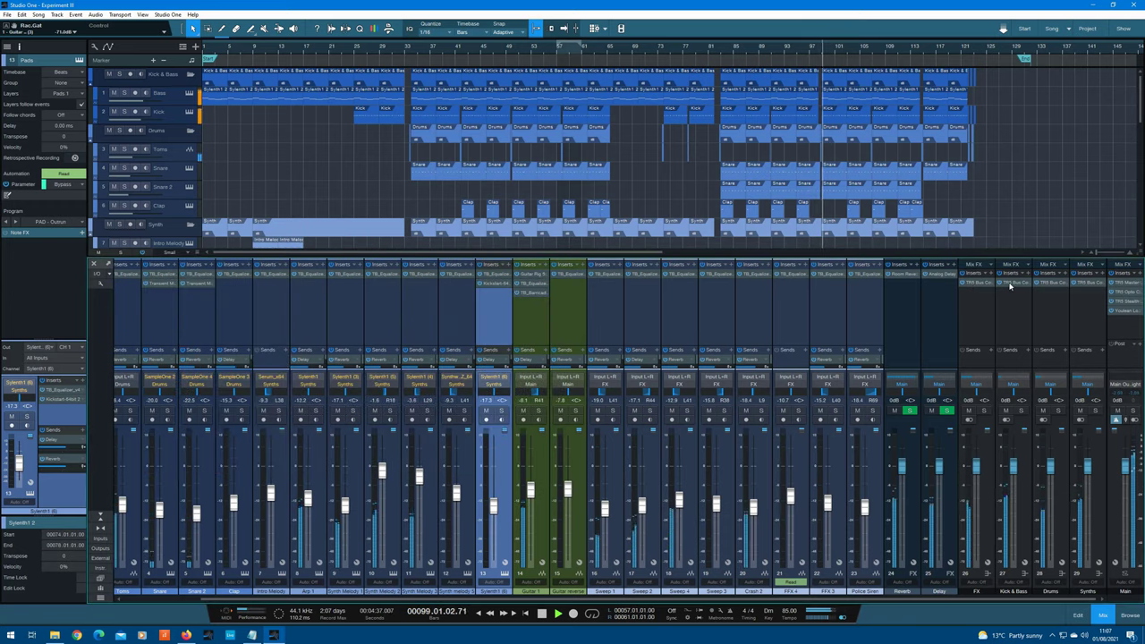
left_click(1009, 283)
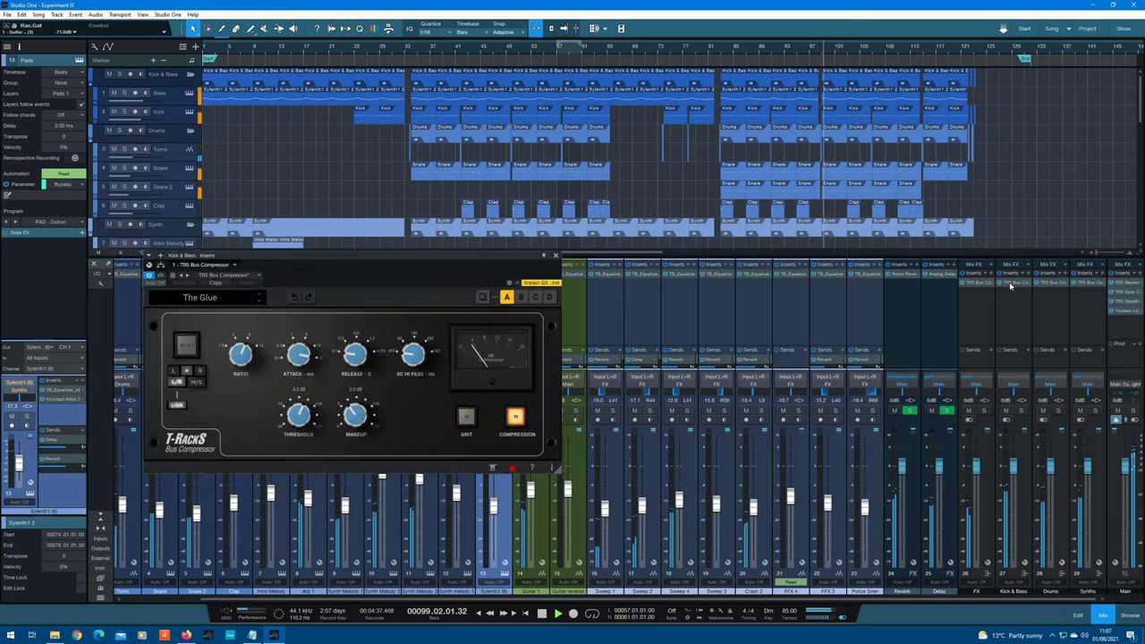
left_click(554, 256)
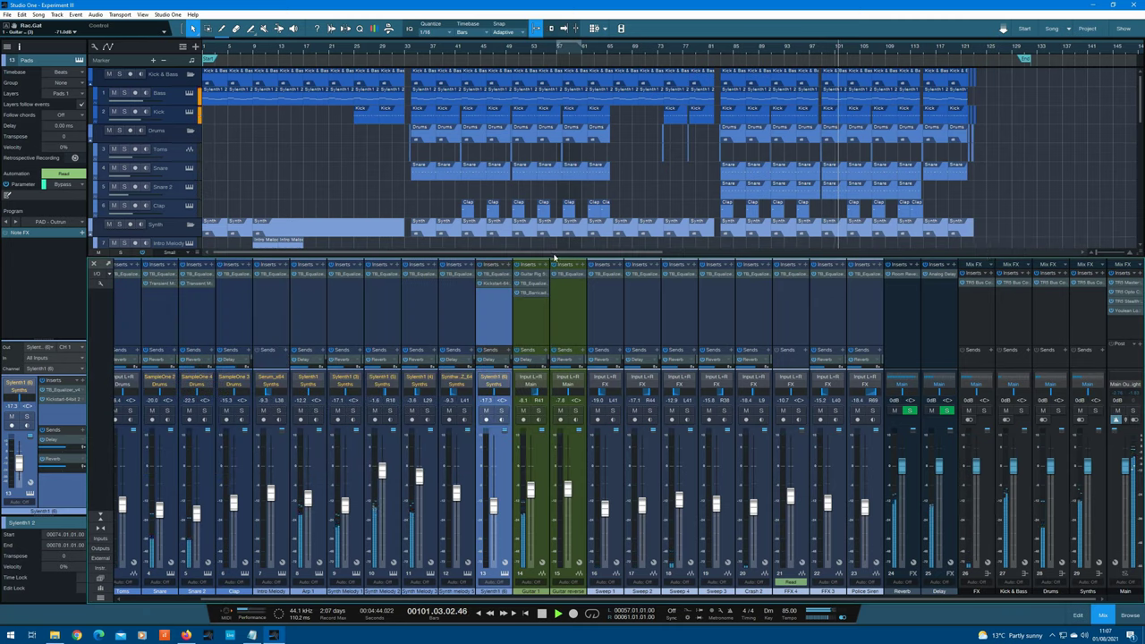
- Examine the Main output's TR5 Master EQ 432 and TR5 Opto Comp inserts
left_click(1124, 282)
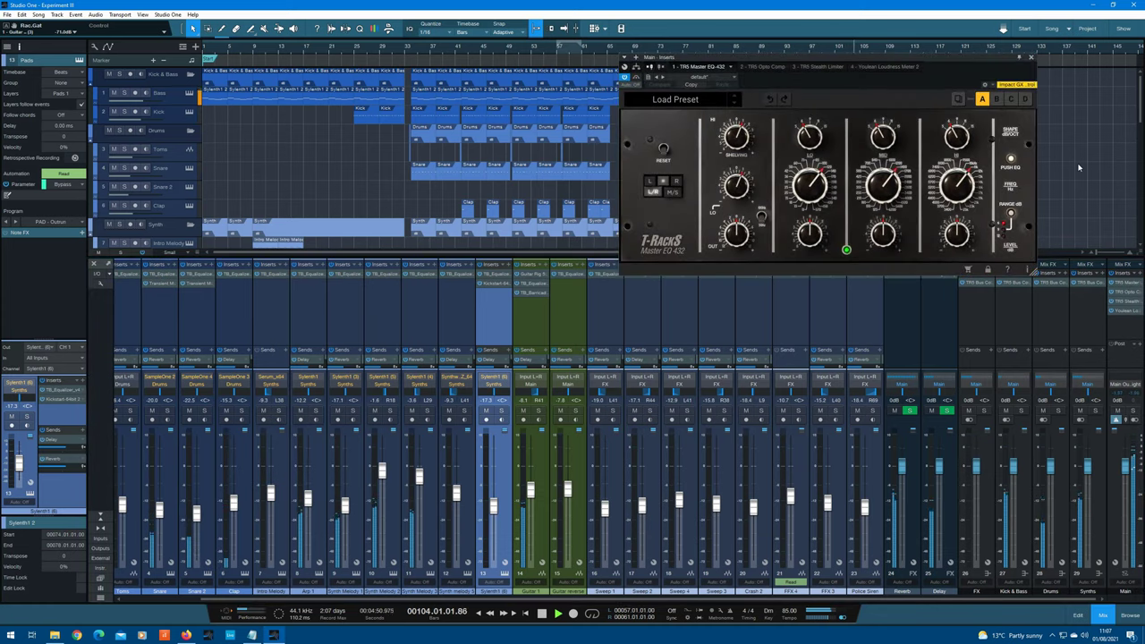
left_click(1031, 59)
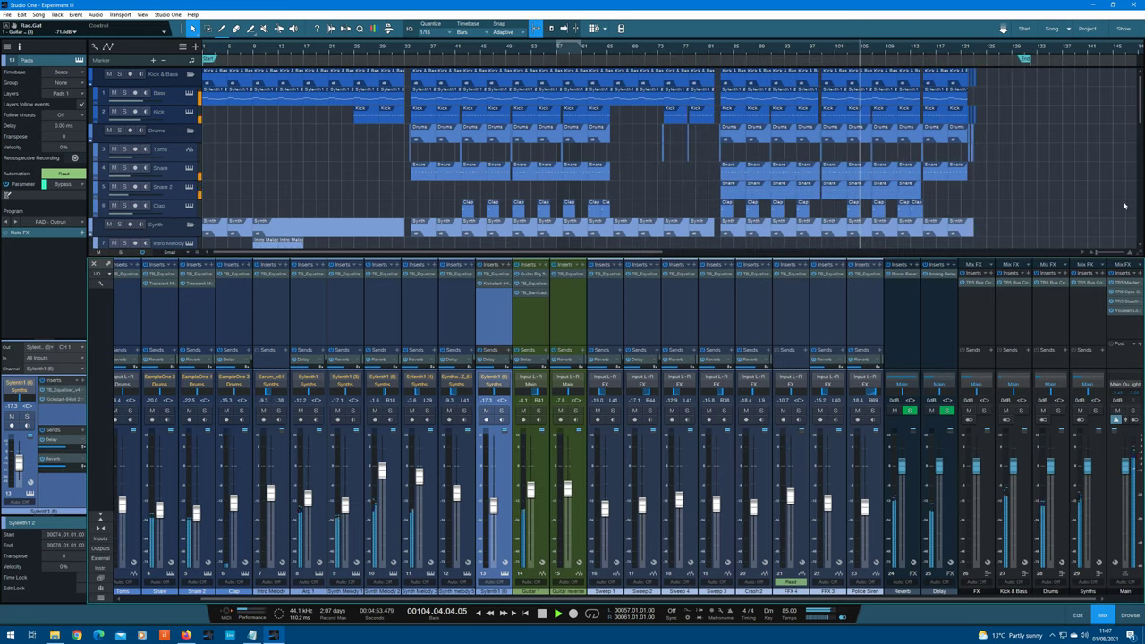
left_click(1127, 293)
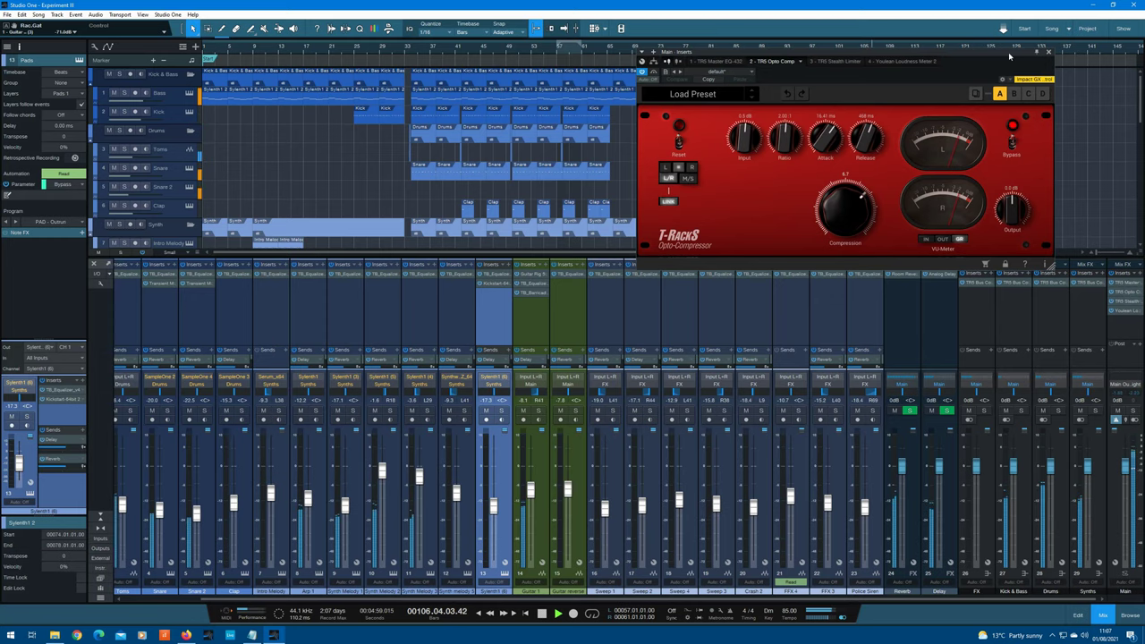
- Check the Main output's Youlean Loudness Meter 2 alongside the TR5 Stealth Limiter, then close both and hide the mixer
left_click(1128, 311)
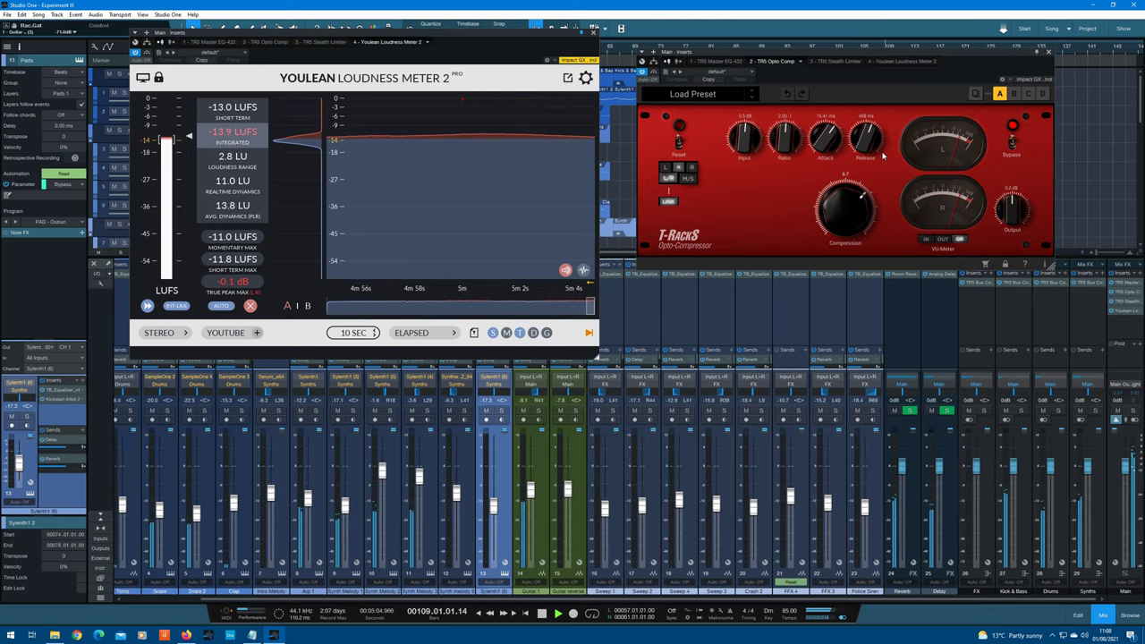
left_click(1132, 303)
left_click_drag(917, 56, 691, 372)
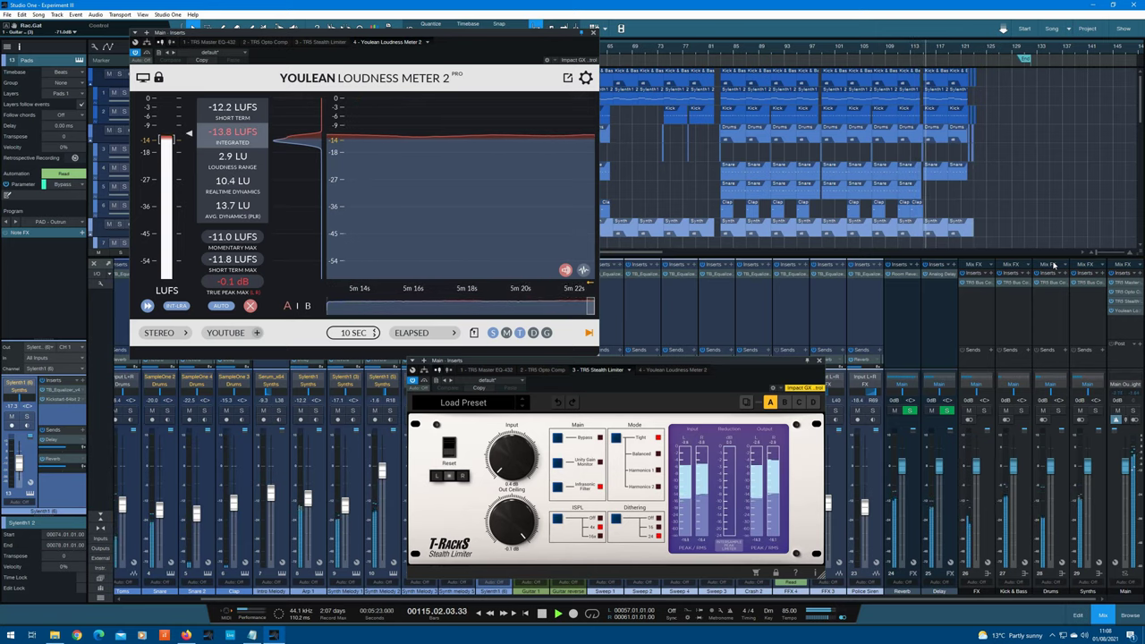
left_click(819, 361)
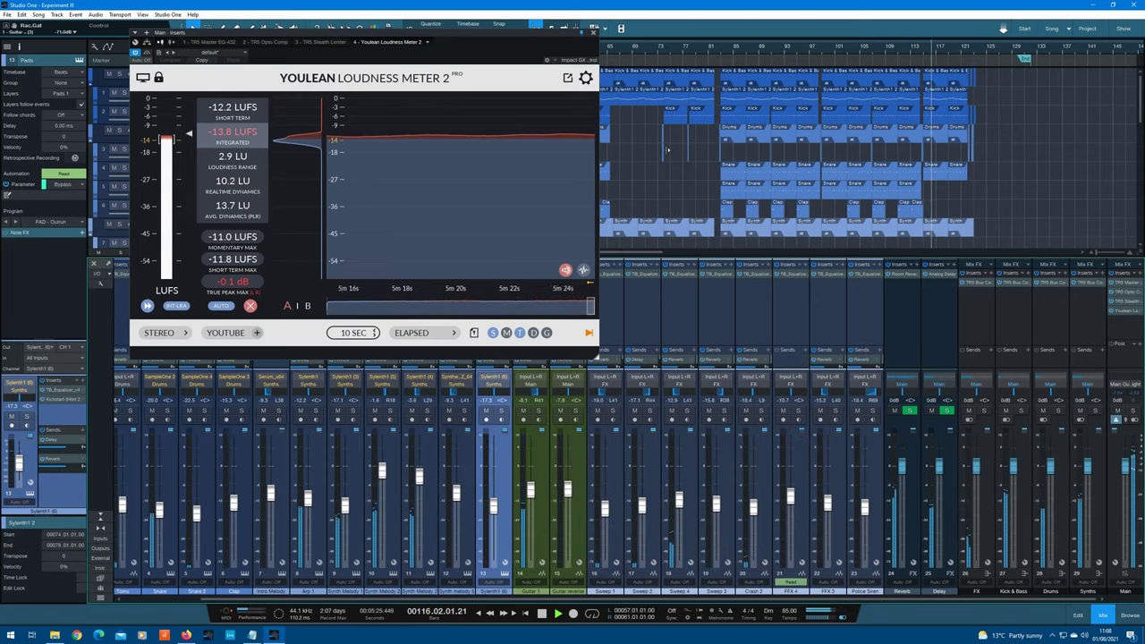
left_click(592, 34)
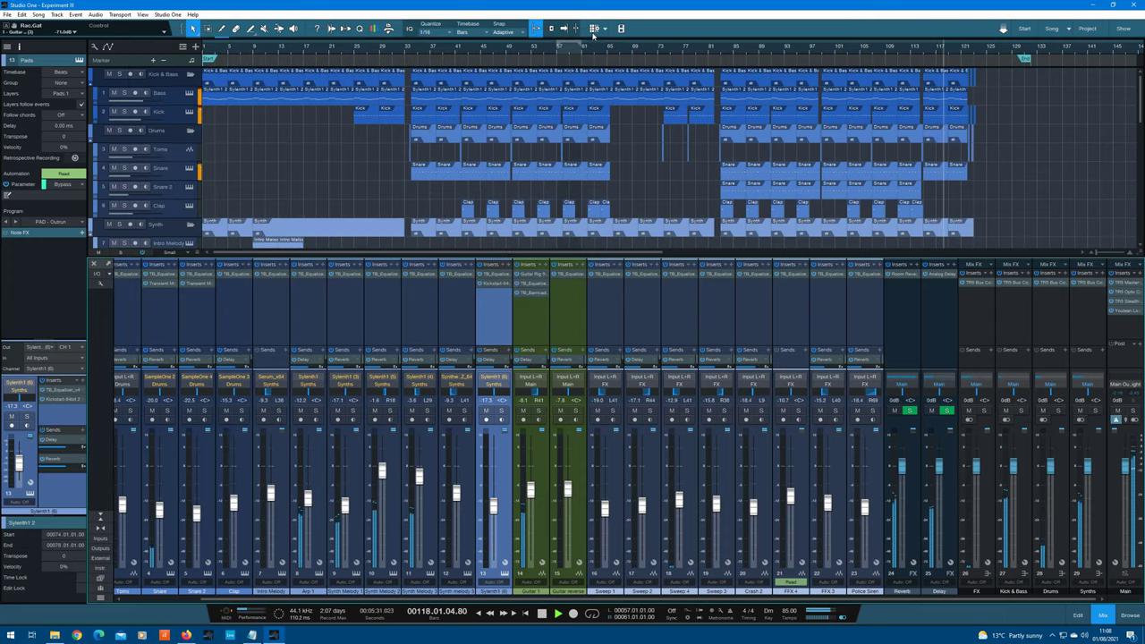
key("F3")
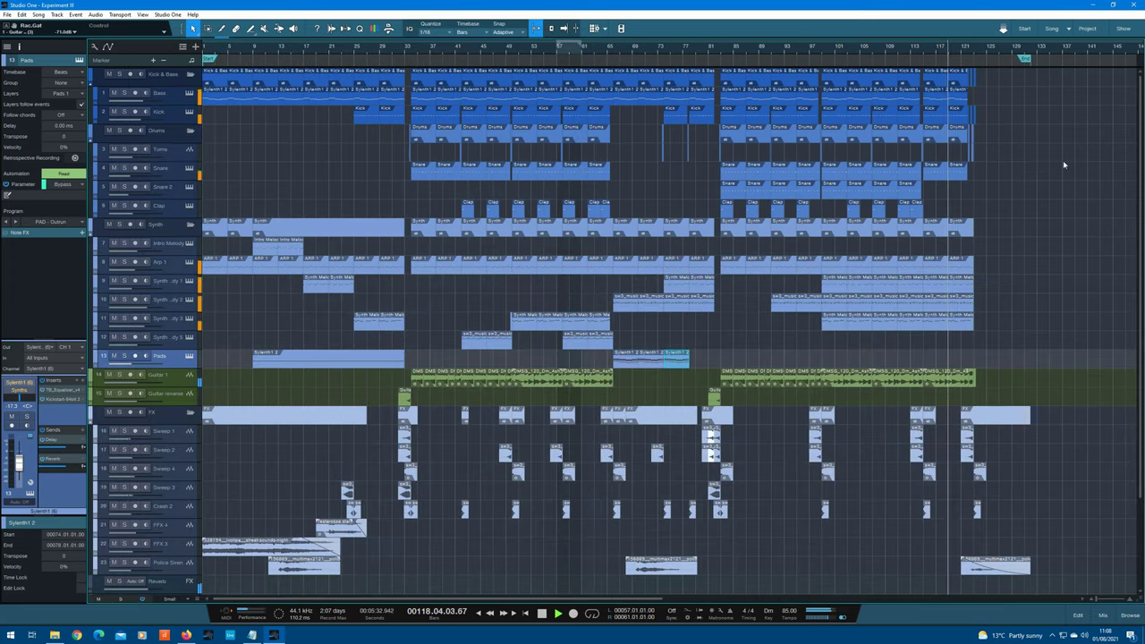